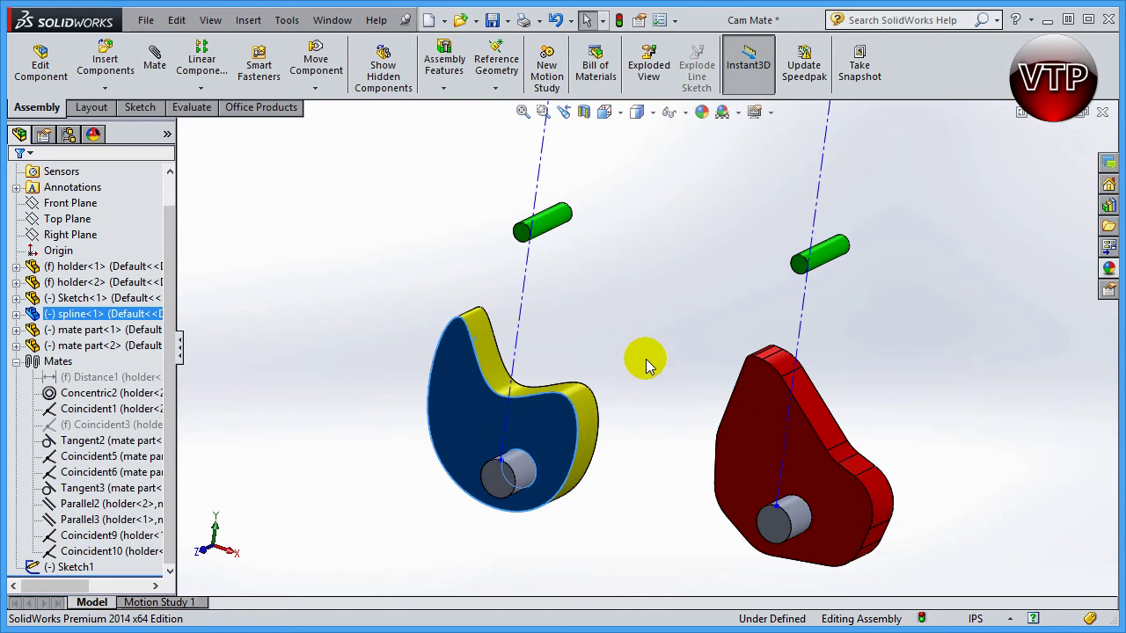
Inspect the Parallel2 mate and select the yellow cam, the red cam and points on its edge
left_click(528, 450)
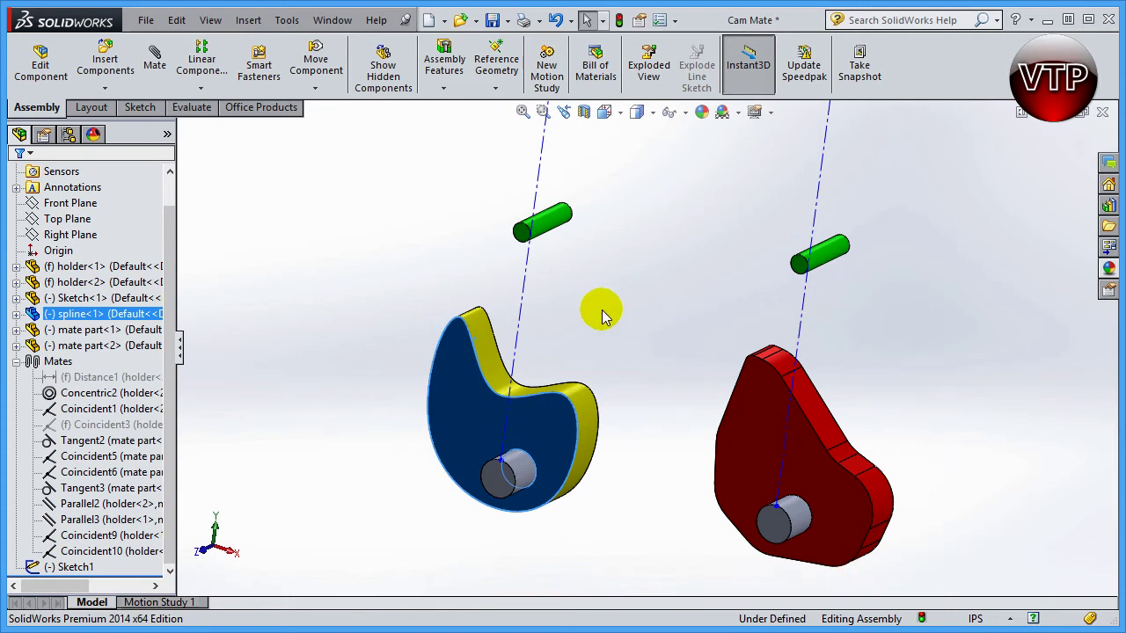
left_click(88, 503)
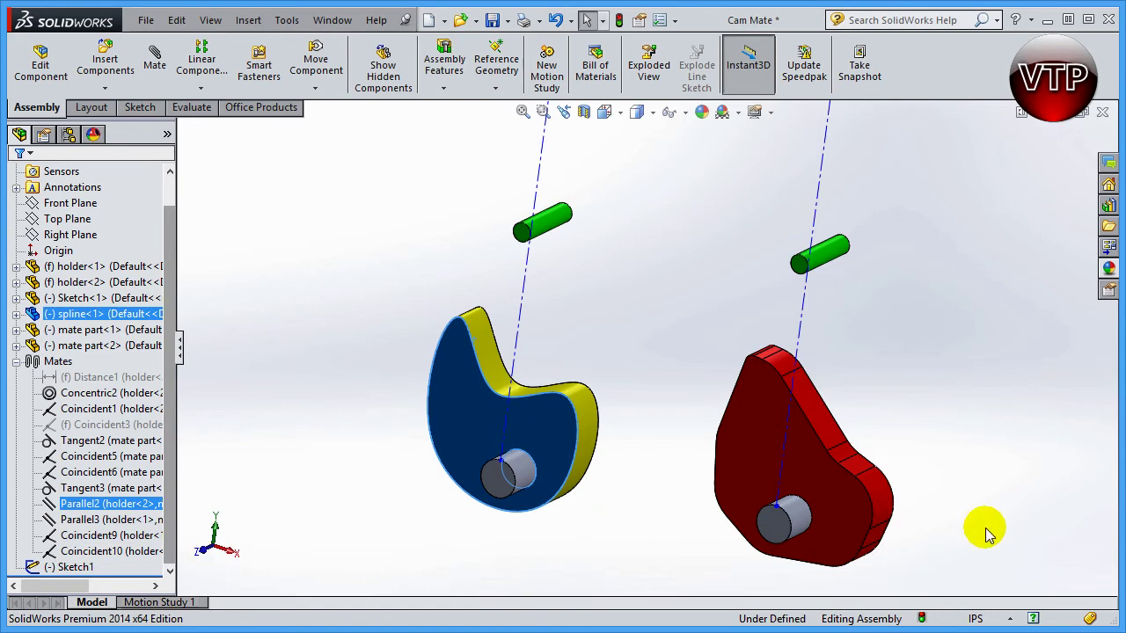
left_click(345, 397)
left_click(473, 356)
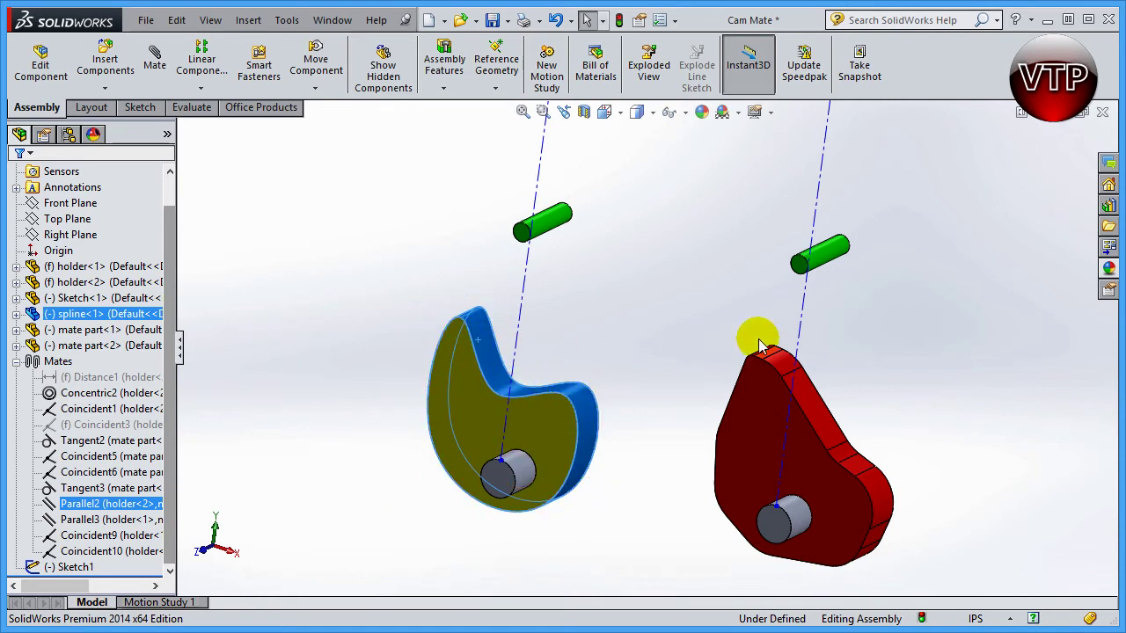
left_click(818, 413)
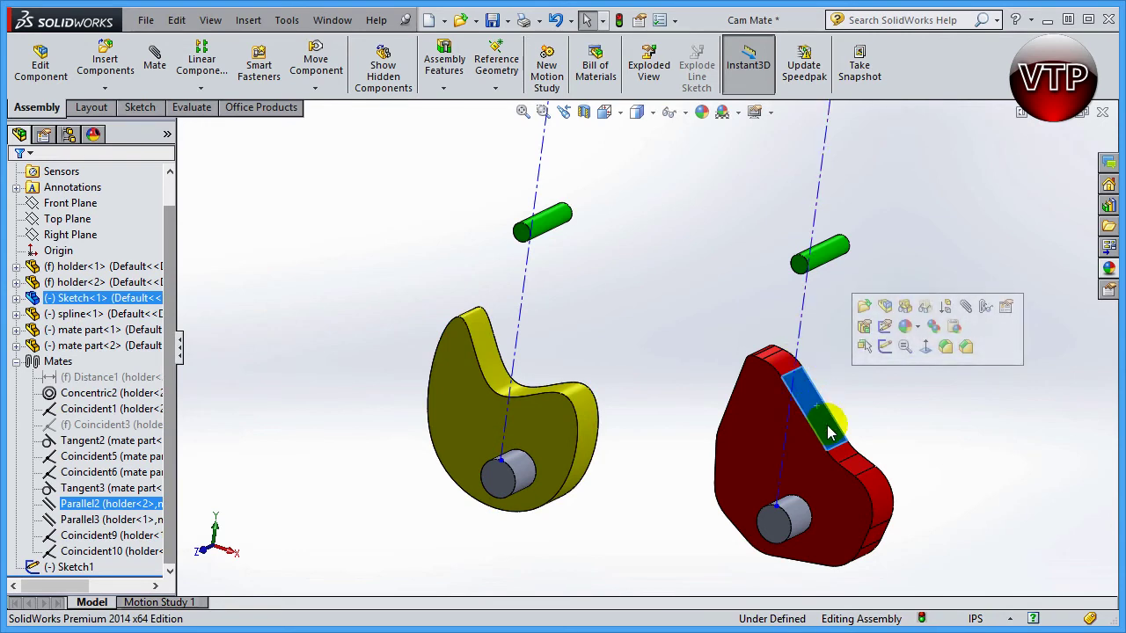
left_click(832, 451)
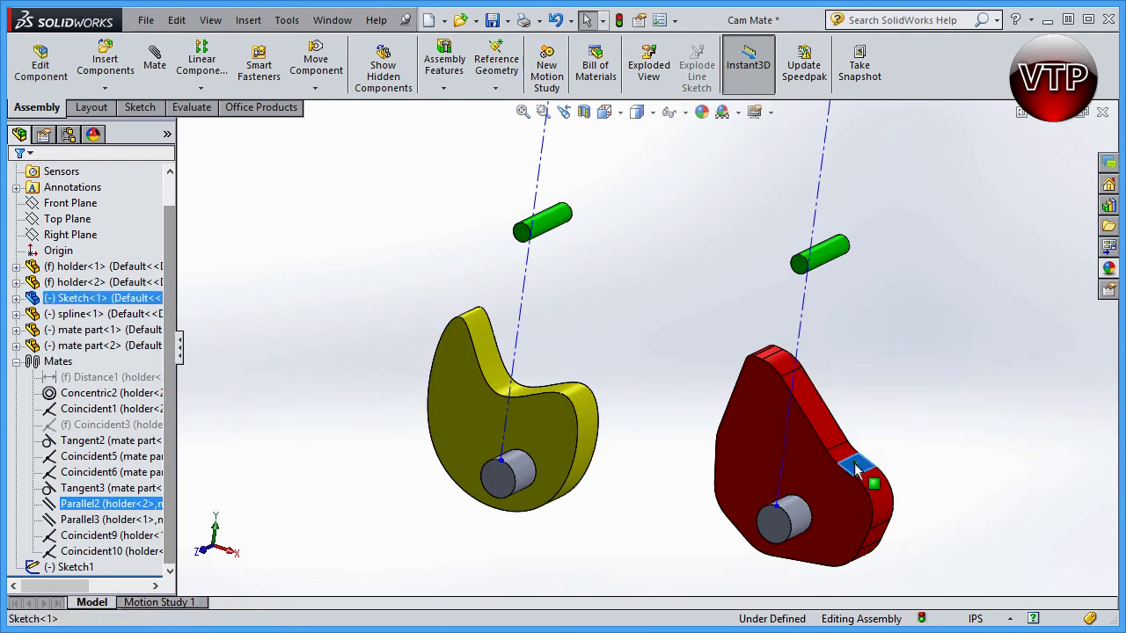
left_click(853, 463)
left_click(666, 550)
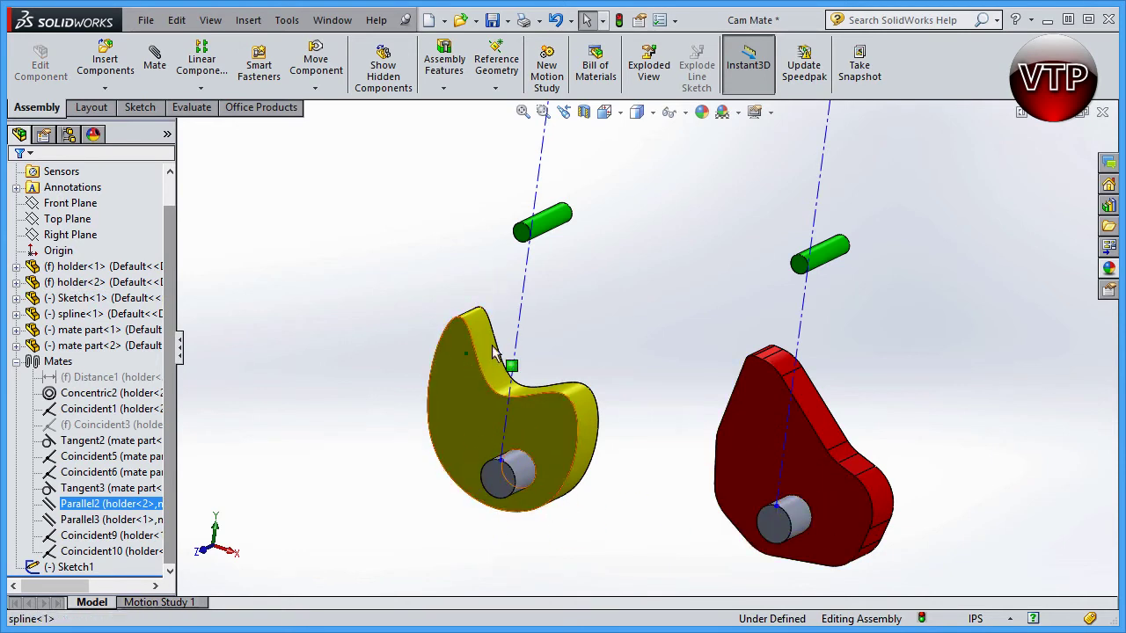
Exit Sketch1, turn the red cam about its pin, and drag the right follower pin down toward it
left_click_drag(494, 352, 502, 385)
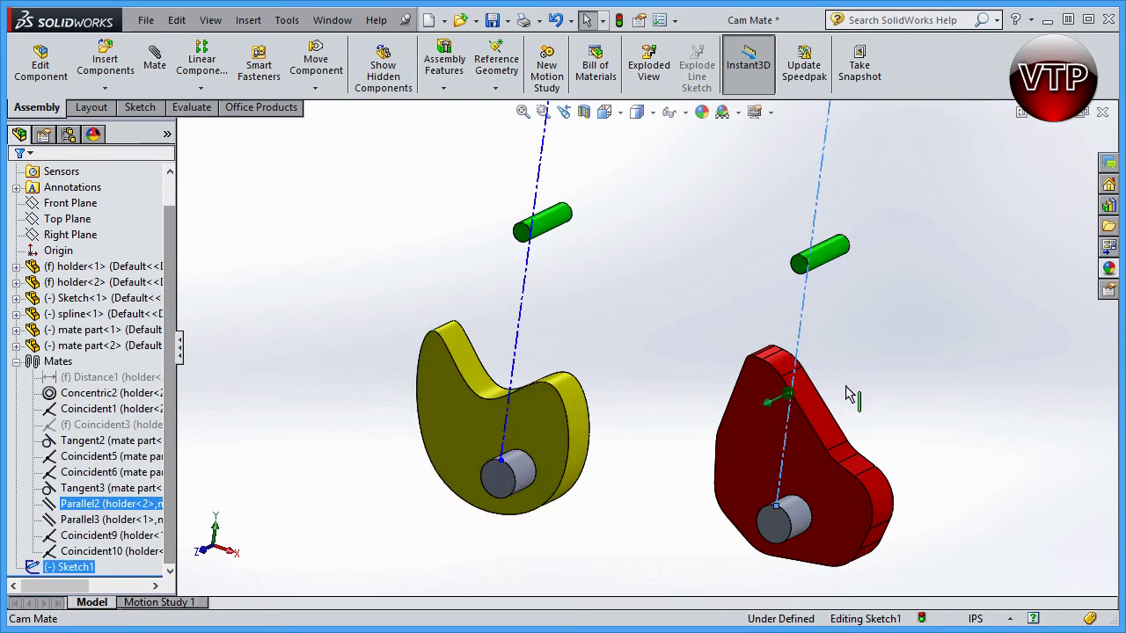
key("ctrl+b")
mouse_move(815, 424)
left_mouse_down()
mouse_move(692, 513)
mouse_move(761, 353)
left_mouse_up()
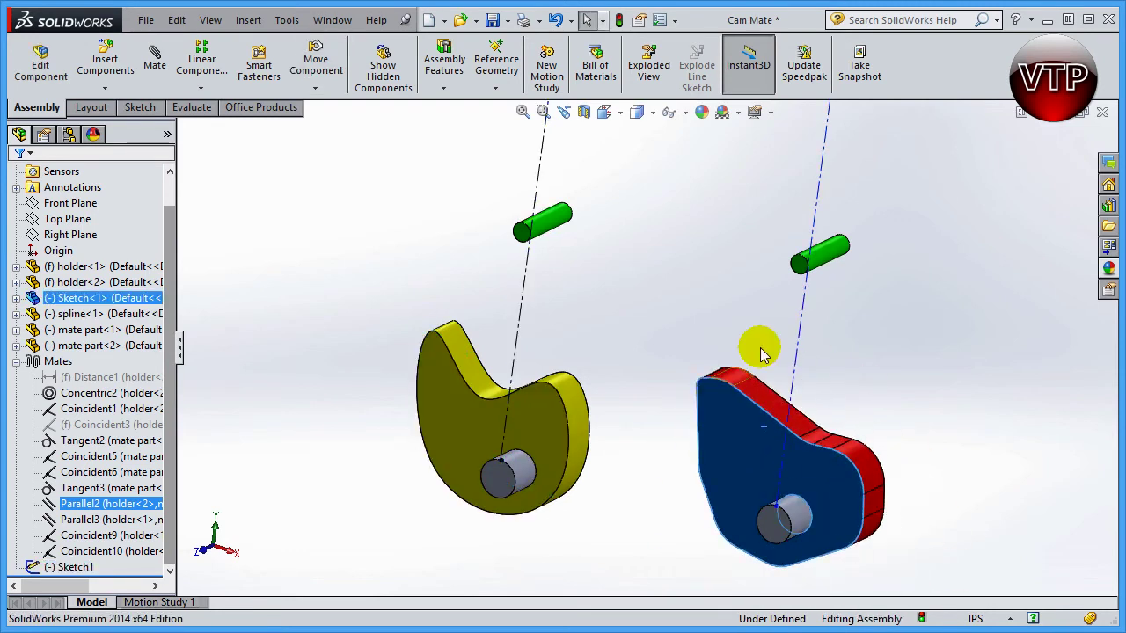
left_click_drag(822, 249, 811, 353)
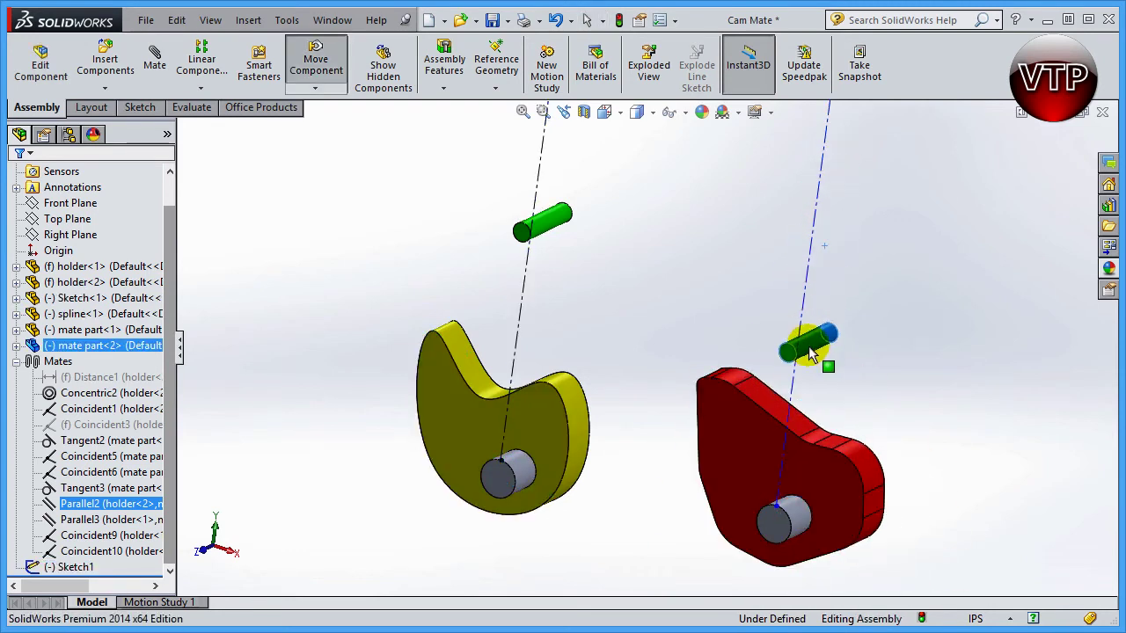
left_click(710, 314)
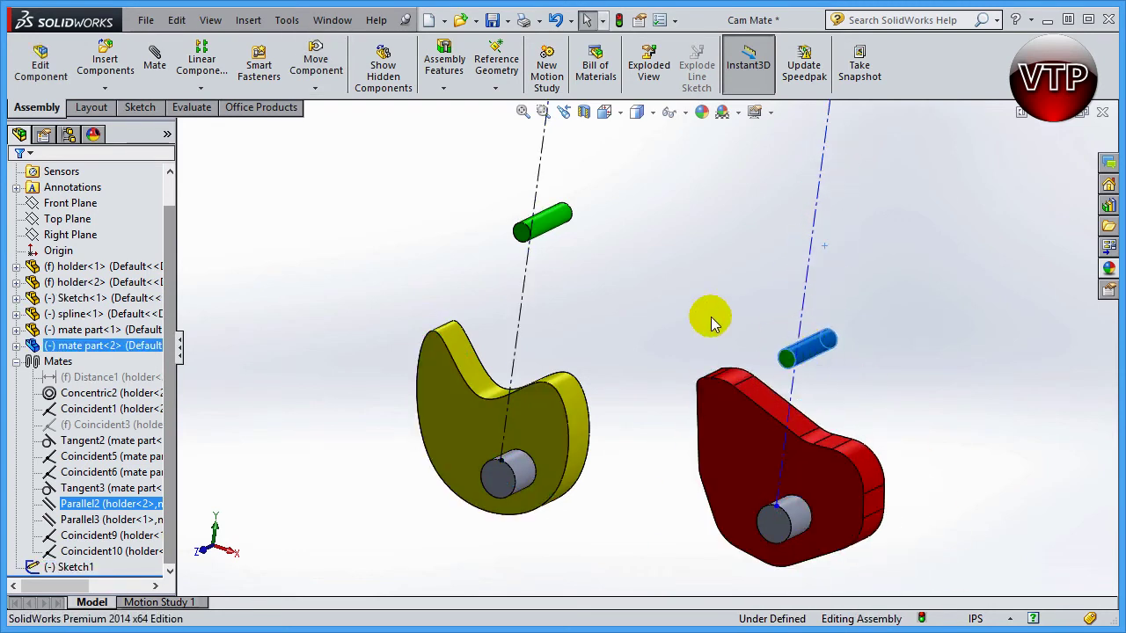
Rotate the yellow cam about its pin and back, confirming it spins freely
left_click(546, 227)
left_click(467, 358)
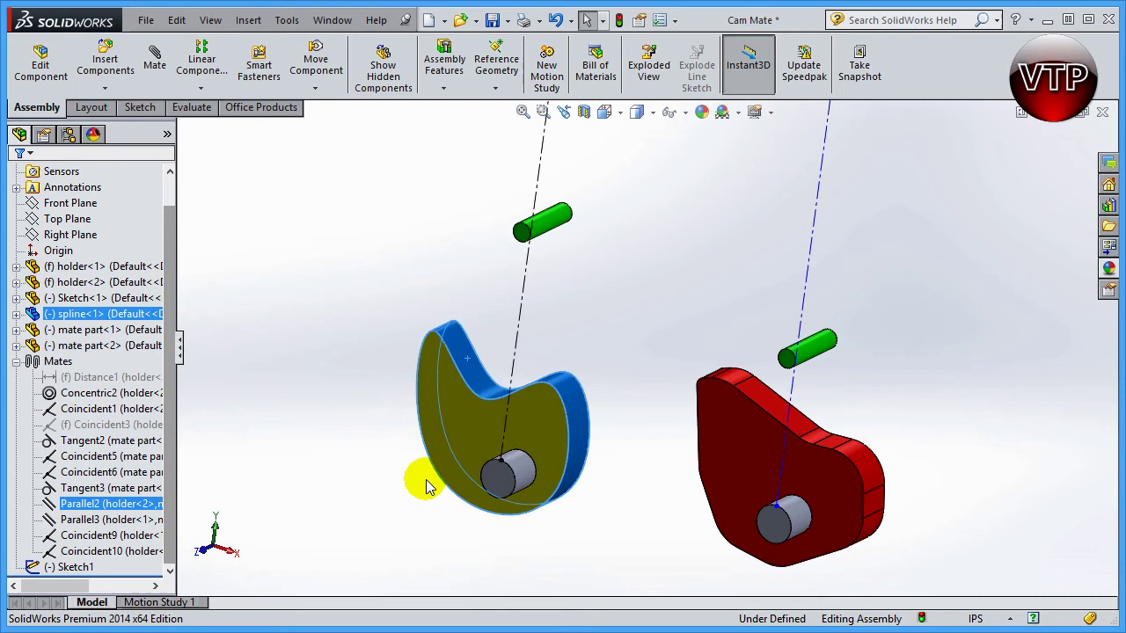
mouse_move(436, 381)
left_mouse_down()
mouse_move(424, 408)
mouse_move(517, 524)
mouse_move(582, 445)
mouse_move(546, 239)
mouse_move(522, 338)
mouse_move(616, 322)
mouse_move(631, 455)
left_mouse_up()
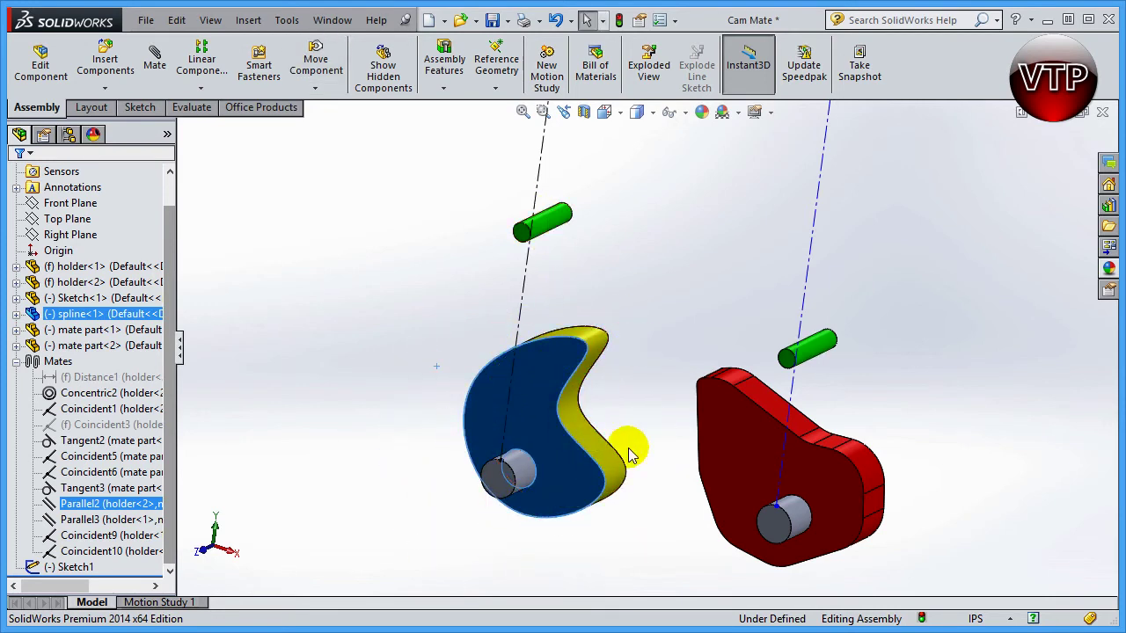
left_click_drag(498, 426, 431, 356)
left_click(418, 262)
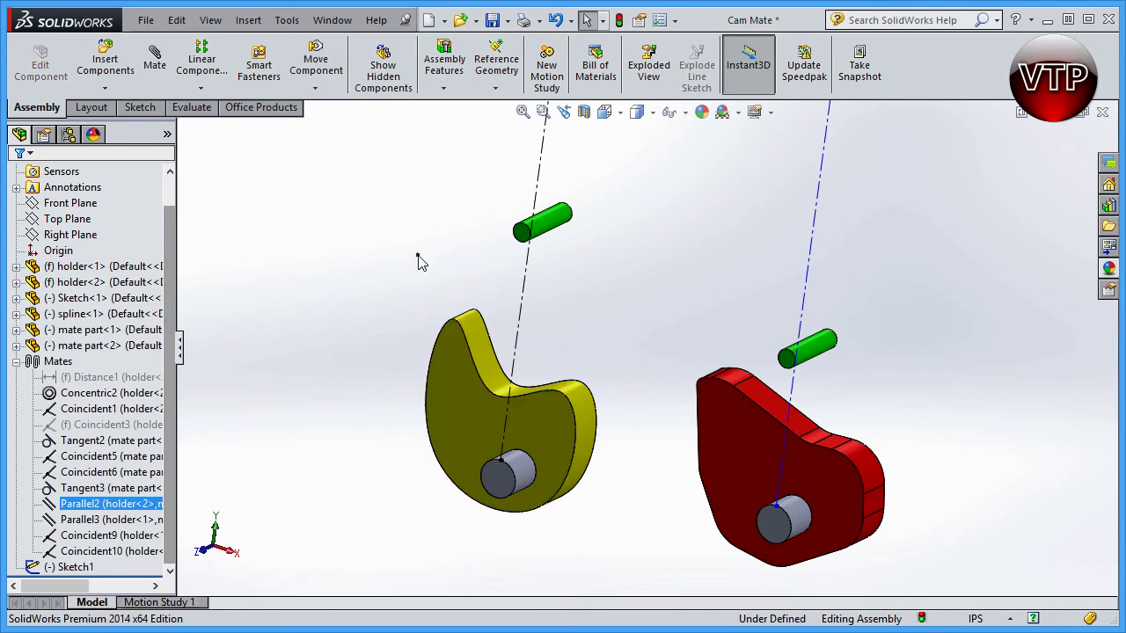
left_click(481, 338)
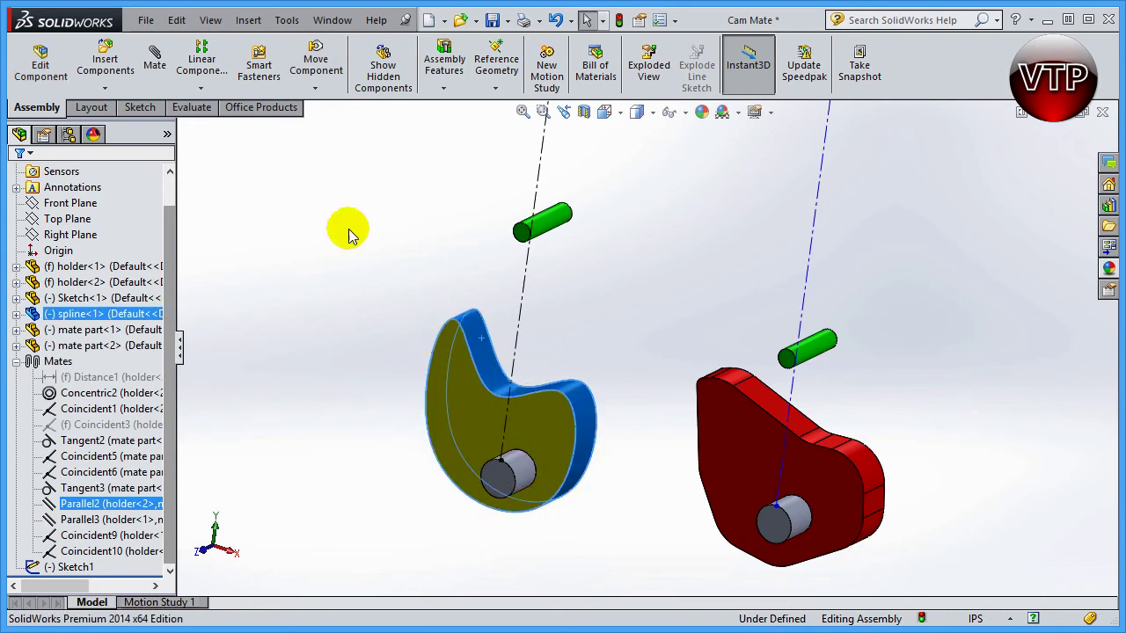
Add a Tangent mate between the left follower pin and the yellow cam's curved face
left_click(315, 213)
left_click(156, 64)
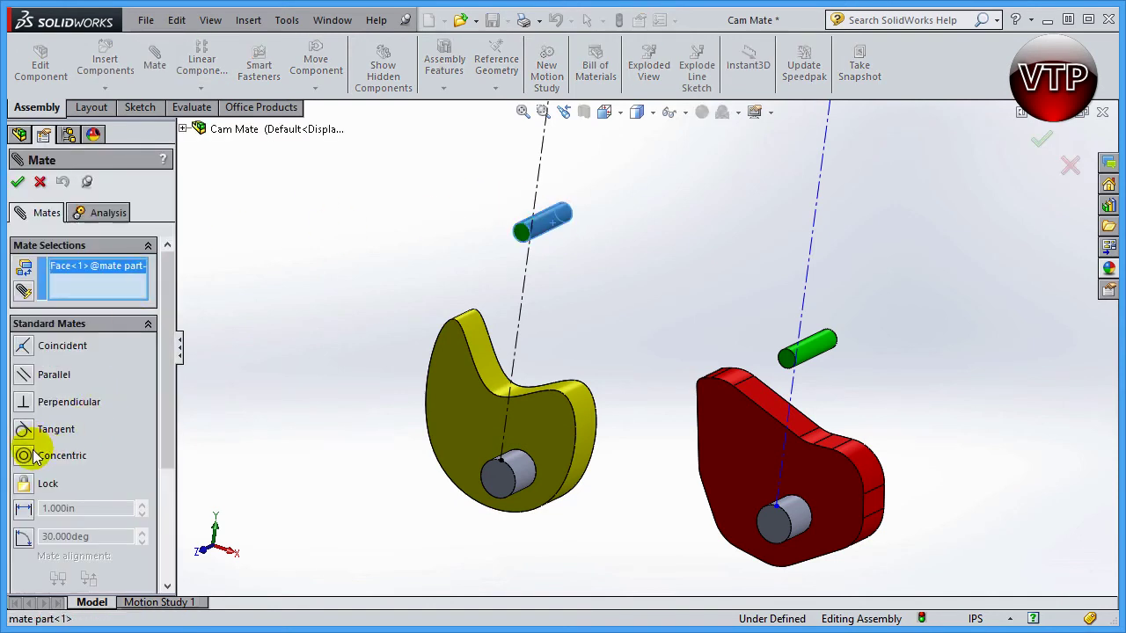
left_click(486, 352)
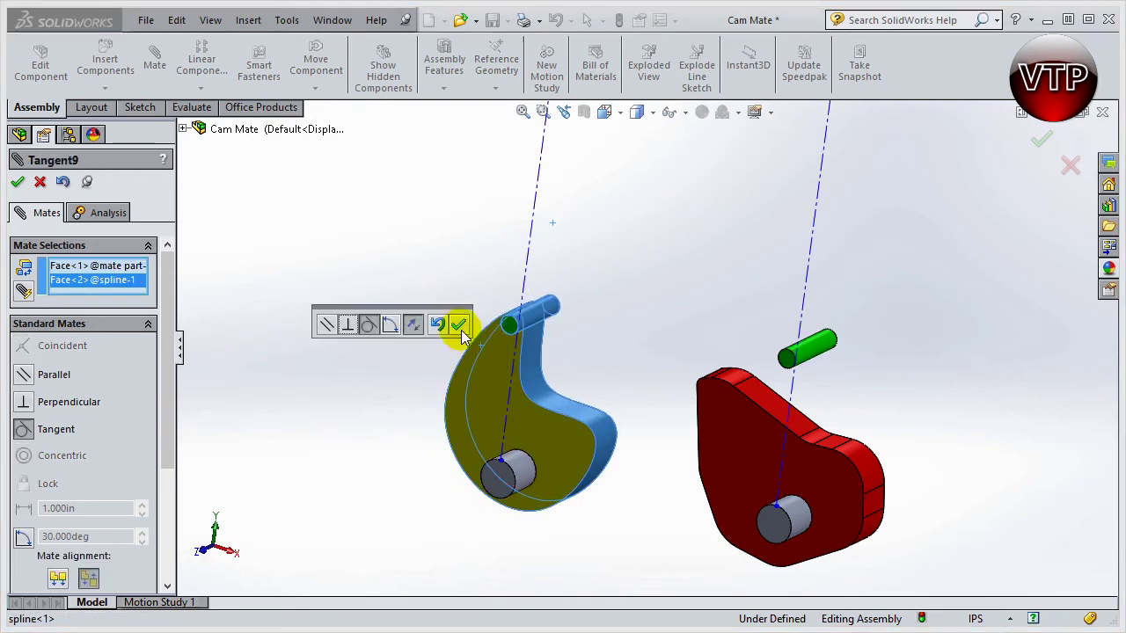
left_click(459, 327)
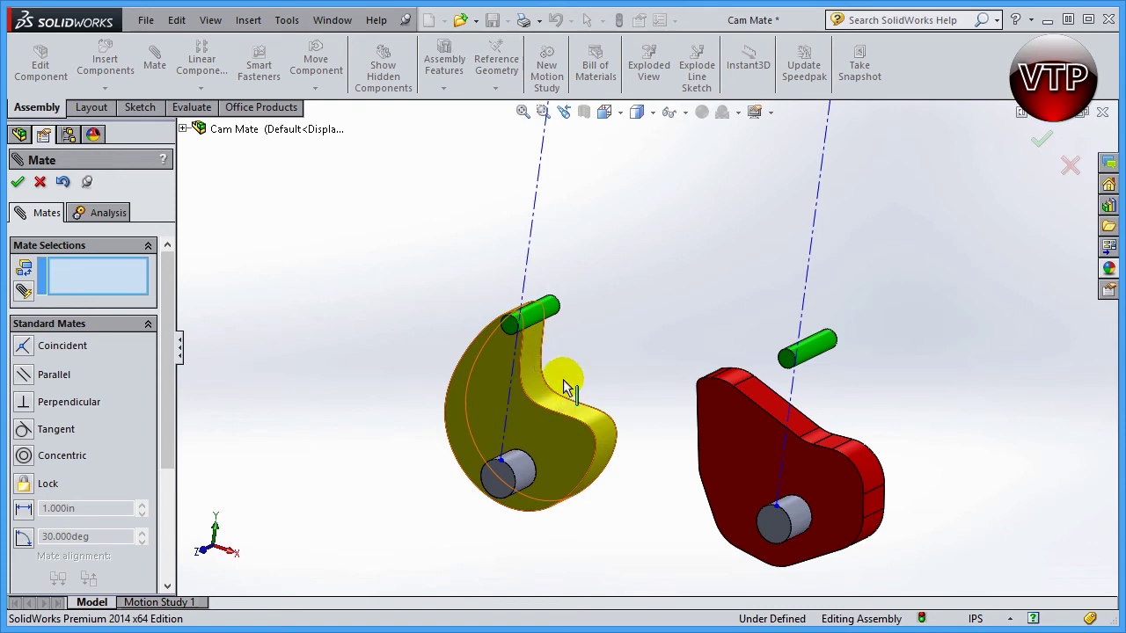
Switch to the Front view and turn the yellow cam to watch the pin follow
left_click(603, 111)
left_click(625, 180)
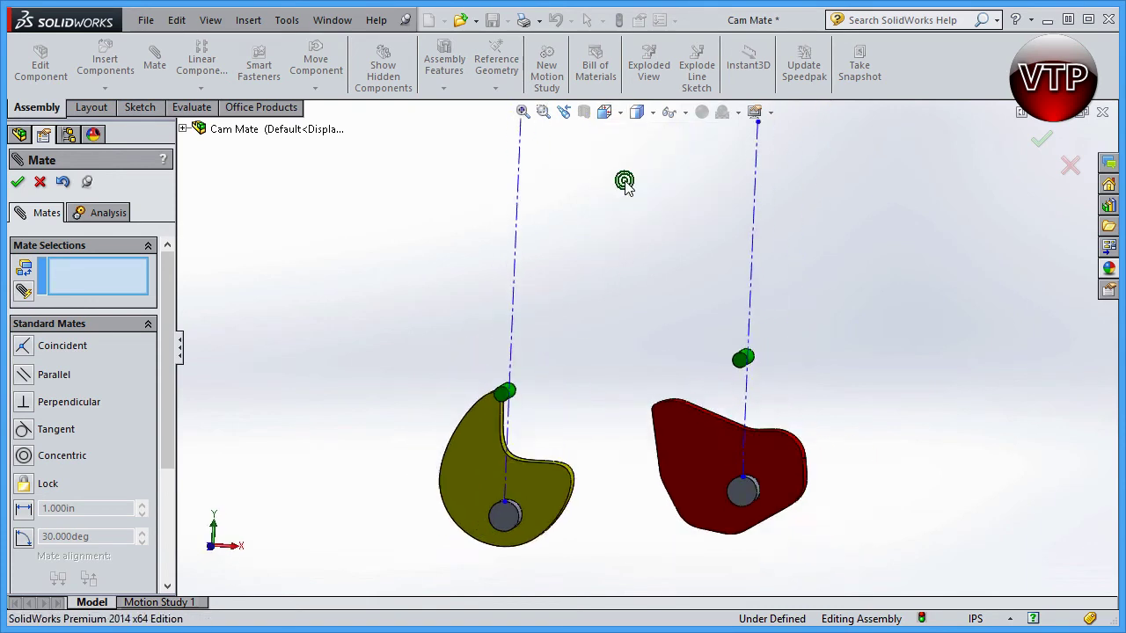
scroll(520, 530, "down", 3)
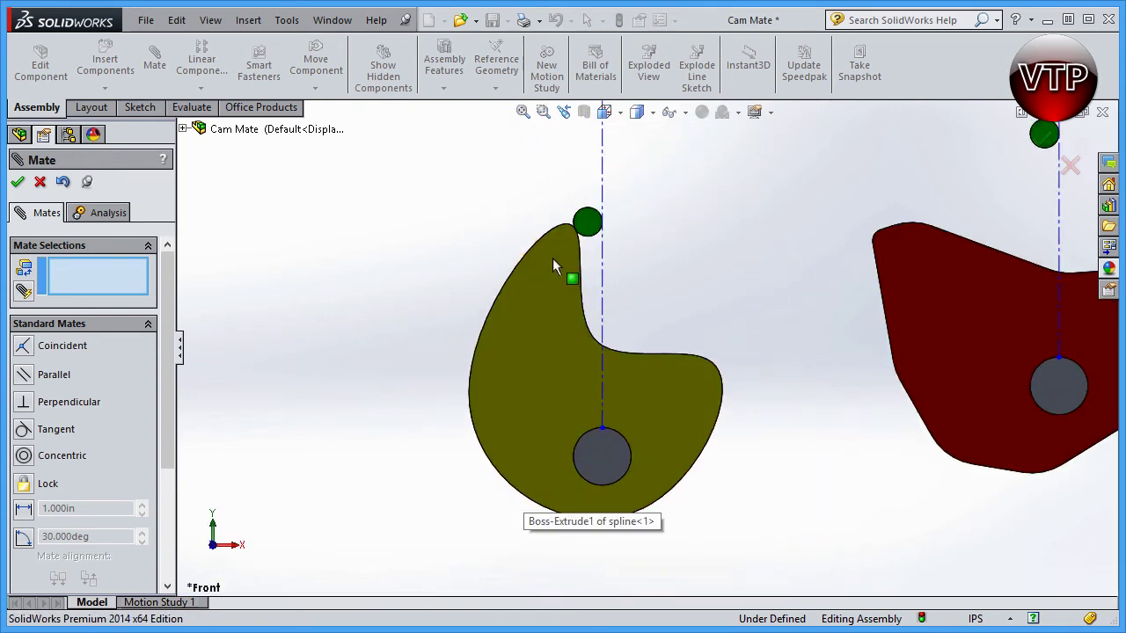
left_click_drag(554, 261, 553, 302)
Add a Tangent mate between the right follower pin and the red cam's curved face
key("z")
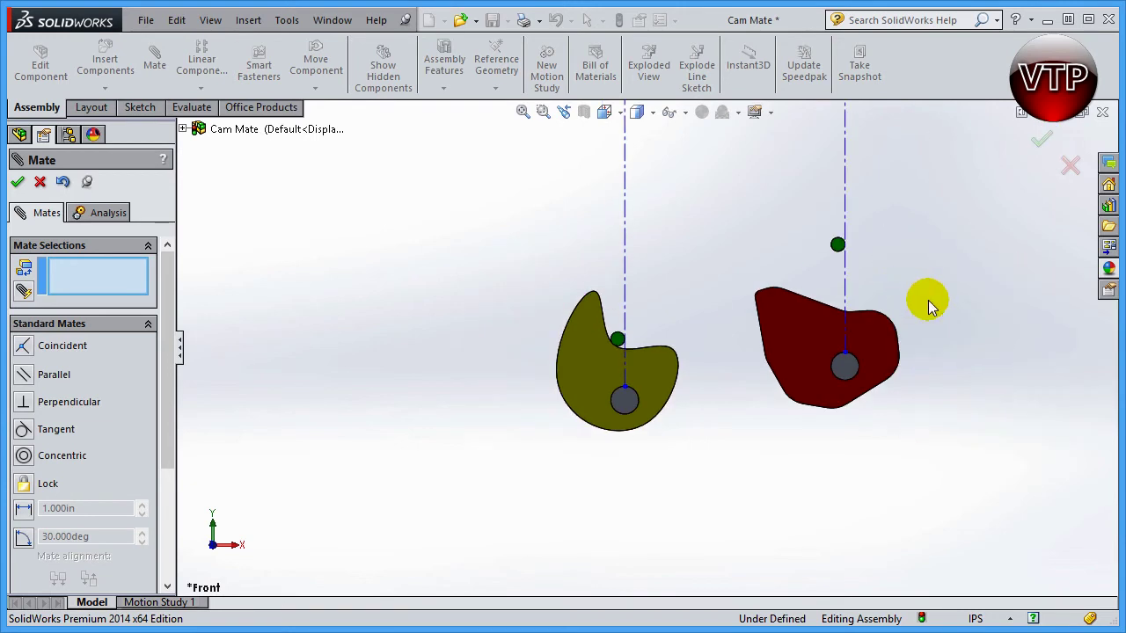
middle_click_drag(927, 300, 879, 256)
left_click(847, 237)
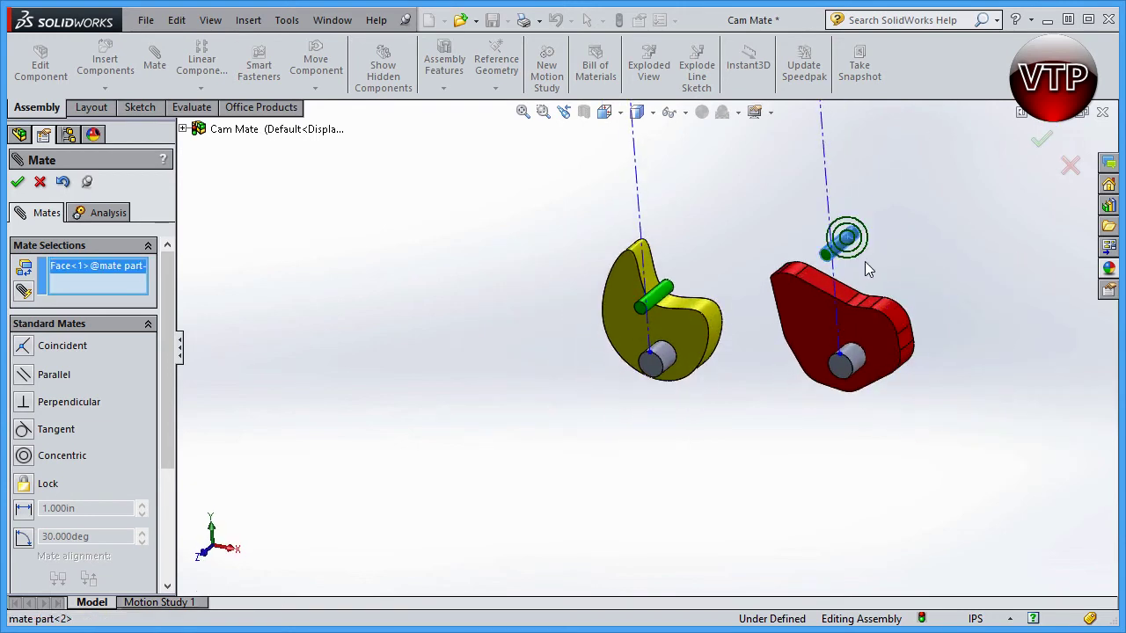
scroll(882, 301, "down", 2)
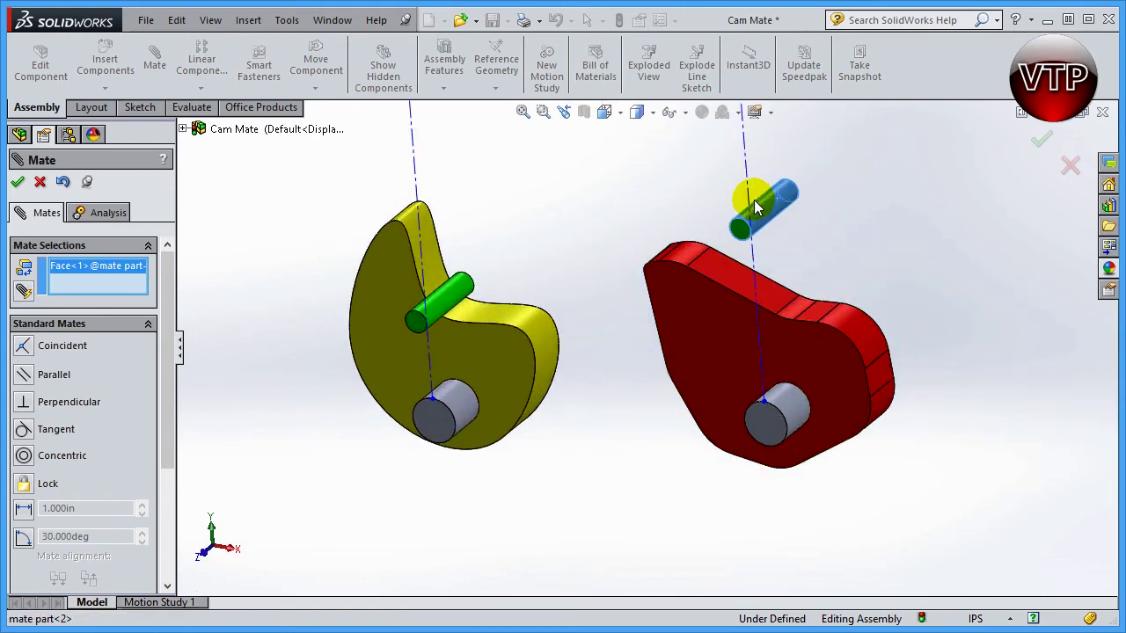
left_click(738, 277)
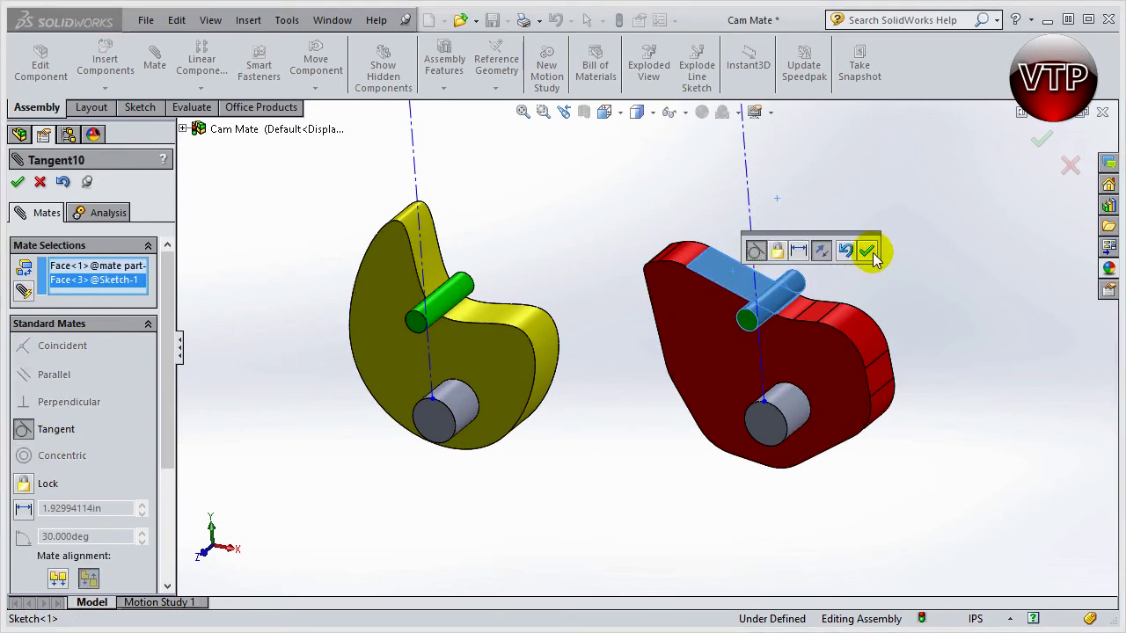
left_click(867, 251)
Switch to the Front view and rotate the red cam to test its follower
left_click(604, 111)
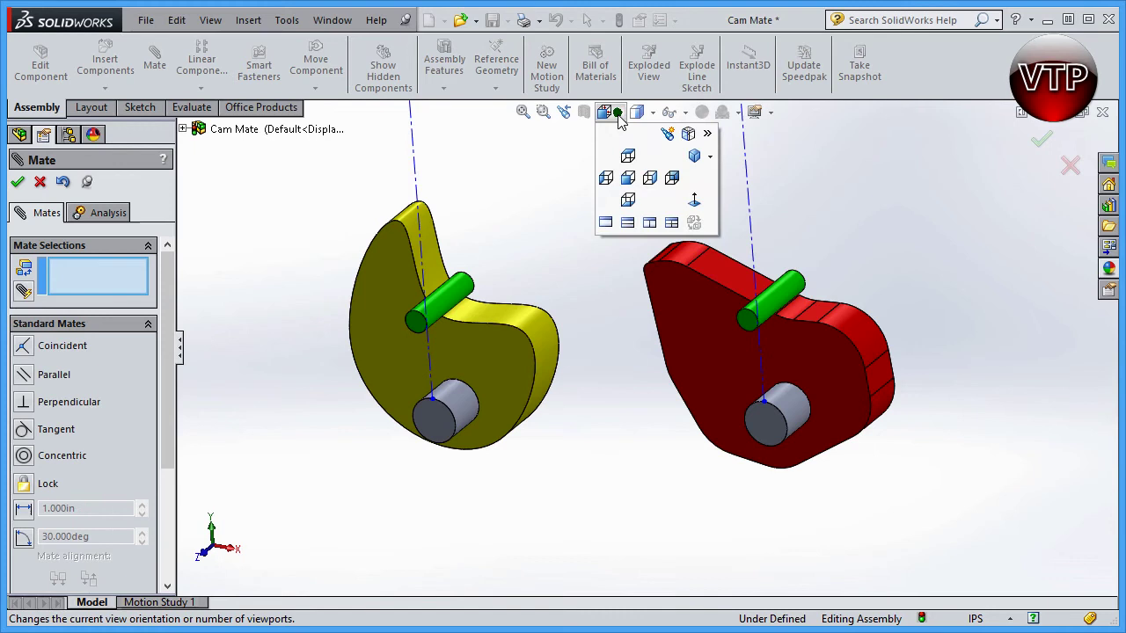
left_click(633, 176)
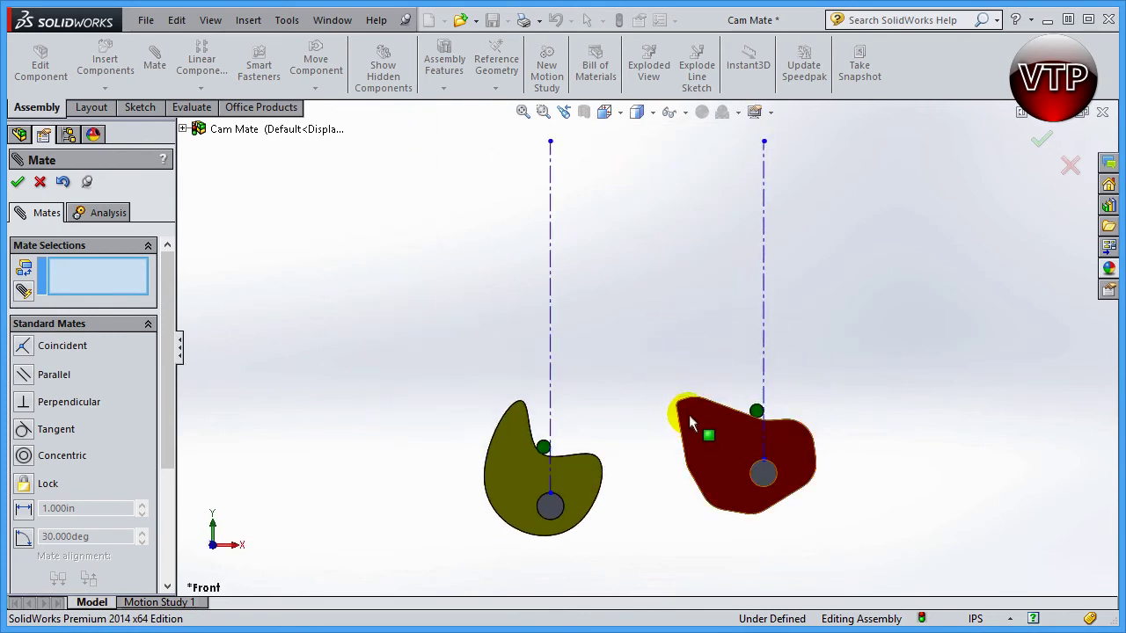
left_click_drag(683, 411, 705, 508)
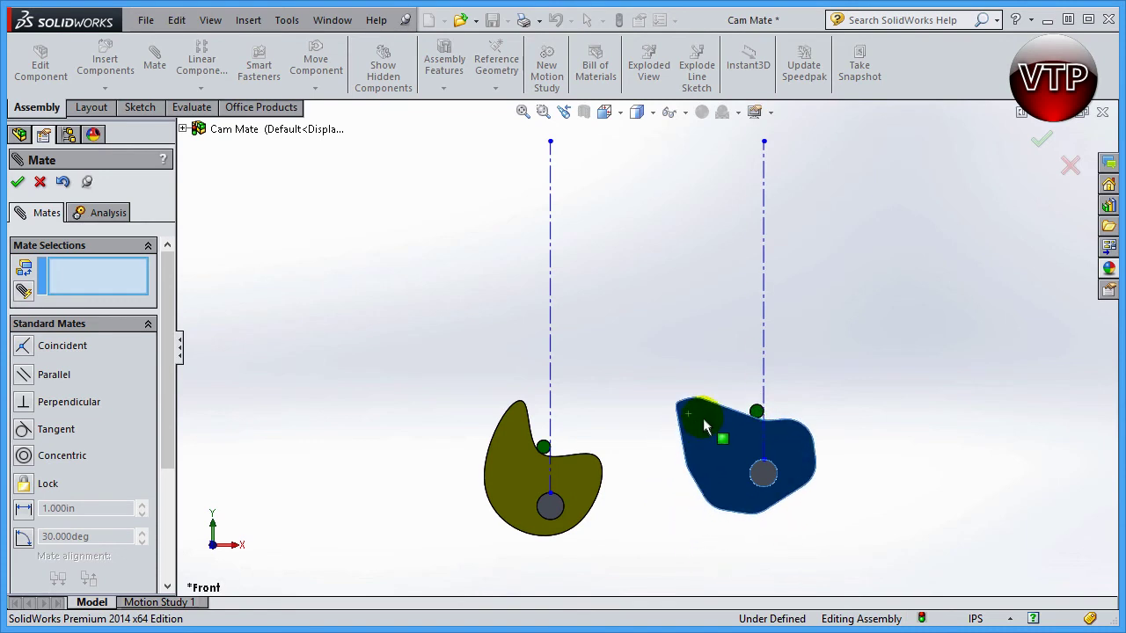
mouse_move(703, 417)
left_mouse_down()
mouse_move(747, 390)
mouse_move(789, 401)
mouse_move(717, 424)
left_mouse_up()
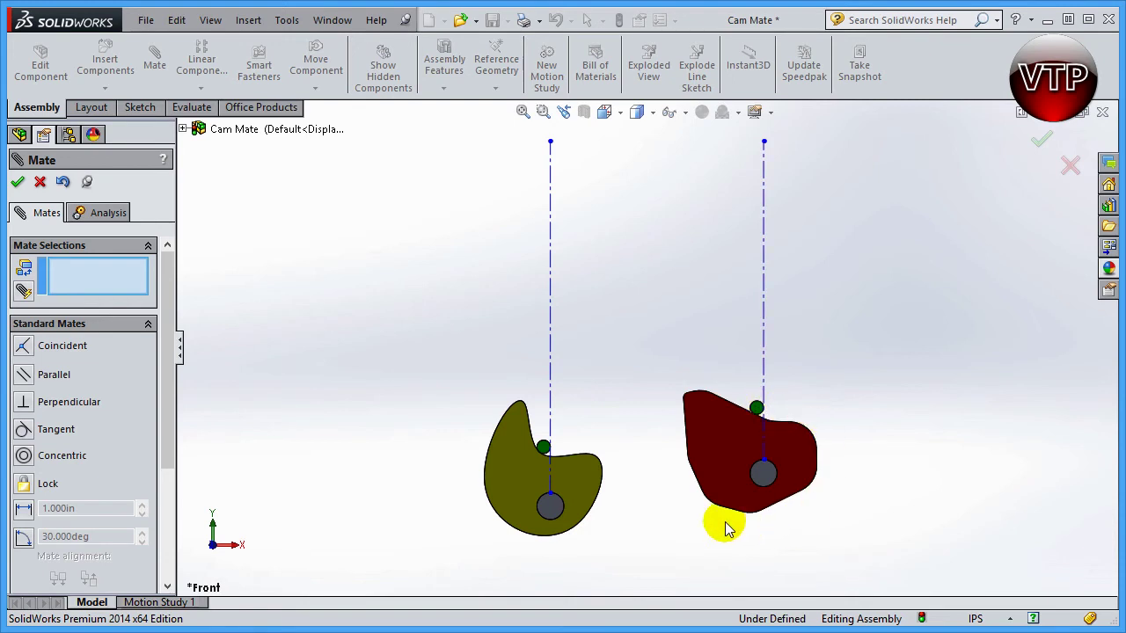
Cancel the Mate tool, orbit to 3-D, and rotate the red cam until the pin loses contact
left_click(40, 182)
middle_click_drag(829, 442, 776, 460)
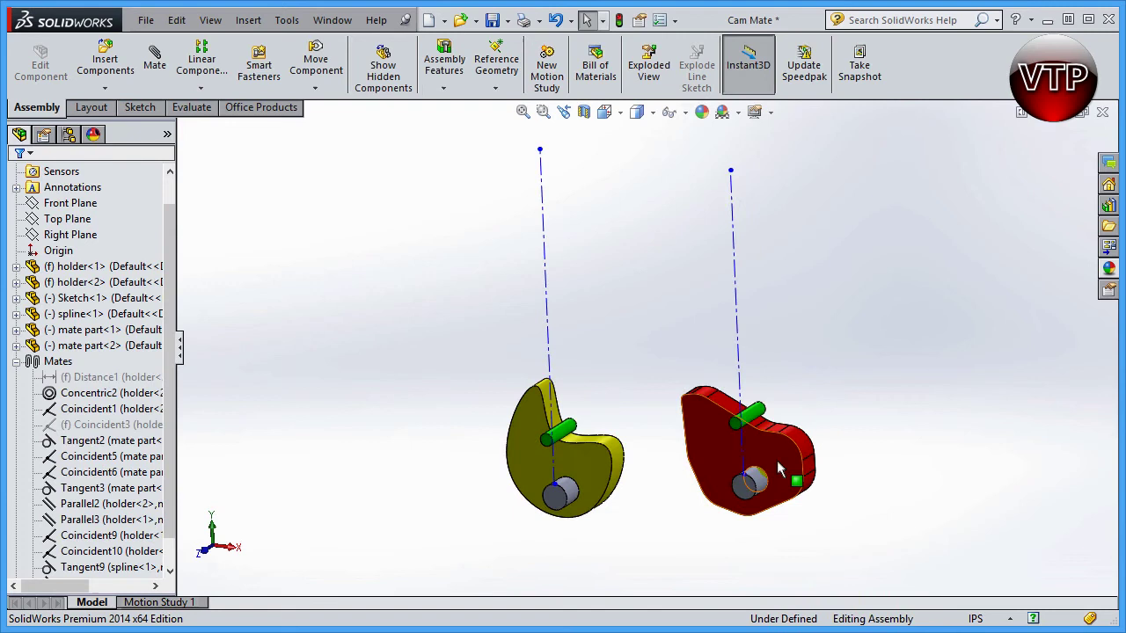
scroll(776, 460, "down", 3)
left_click(660, 388)
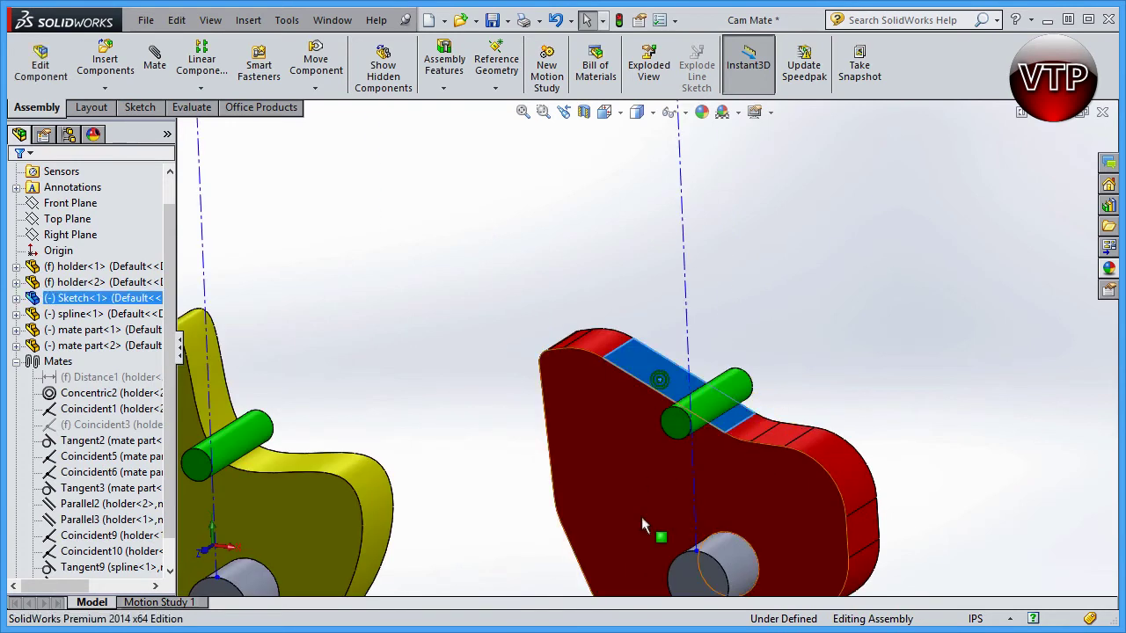
left_click_drag(738, 453, 712, 432)
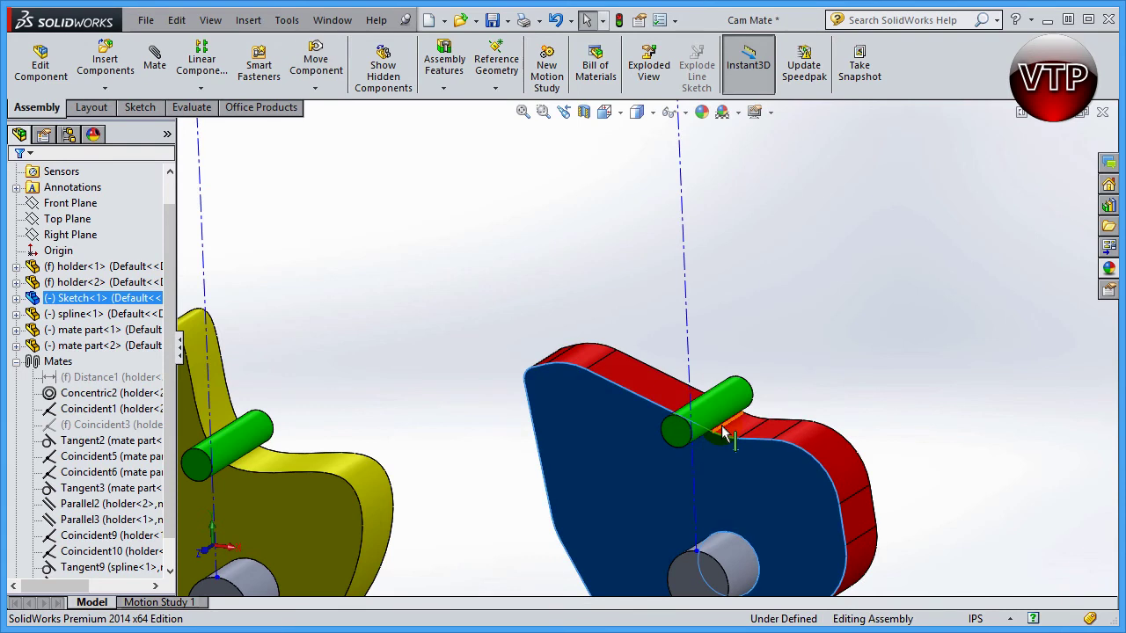
left_click_drag(718, 492, 737, 454)
key("Escape")
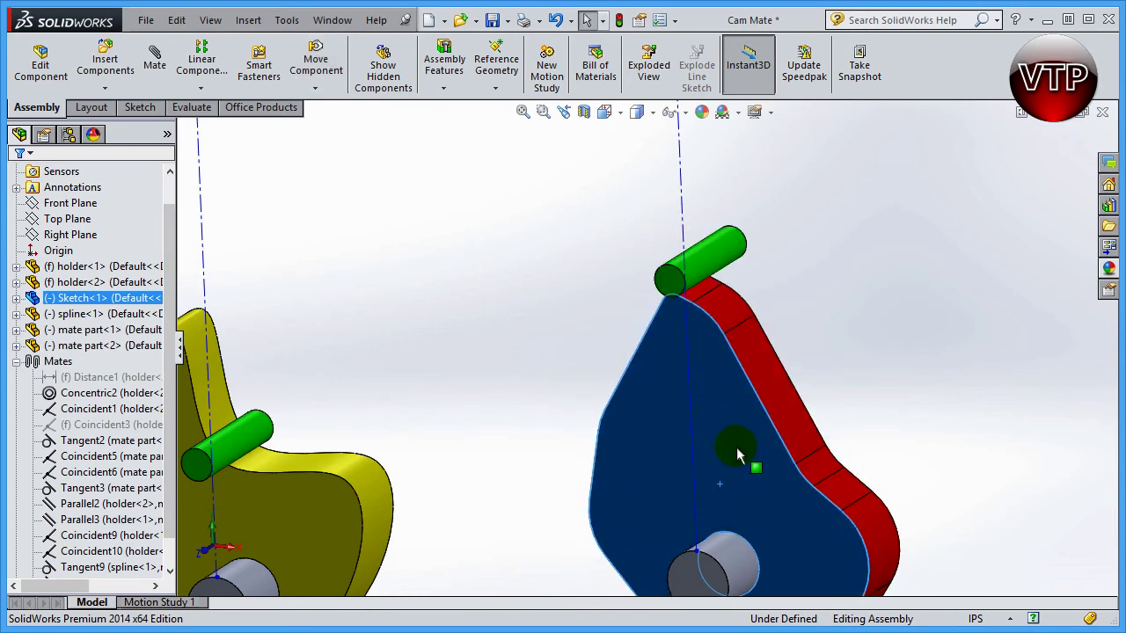
left_click_drag(735, 341, 648, 340)
key("Escape")
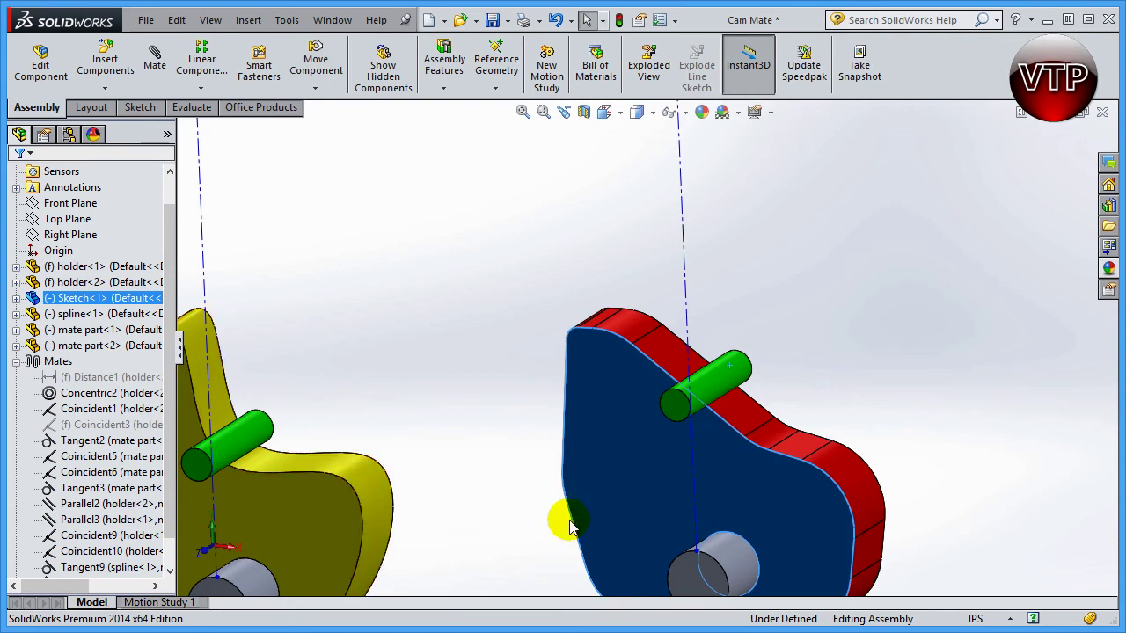
Zoom to fit both cams and select the Tangent10 mate in the tree
key("f")
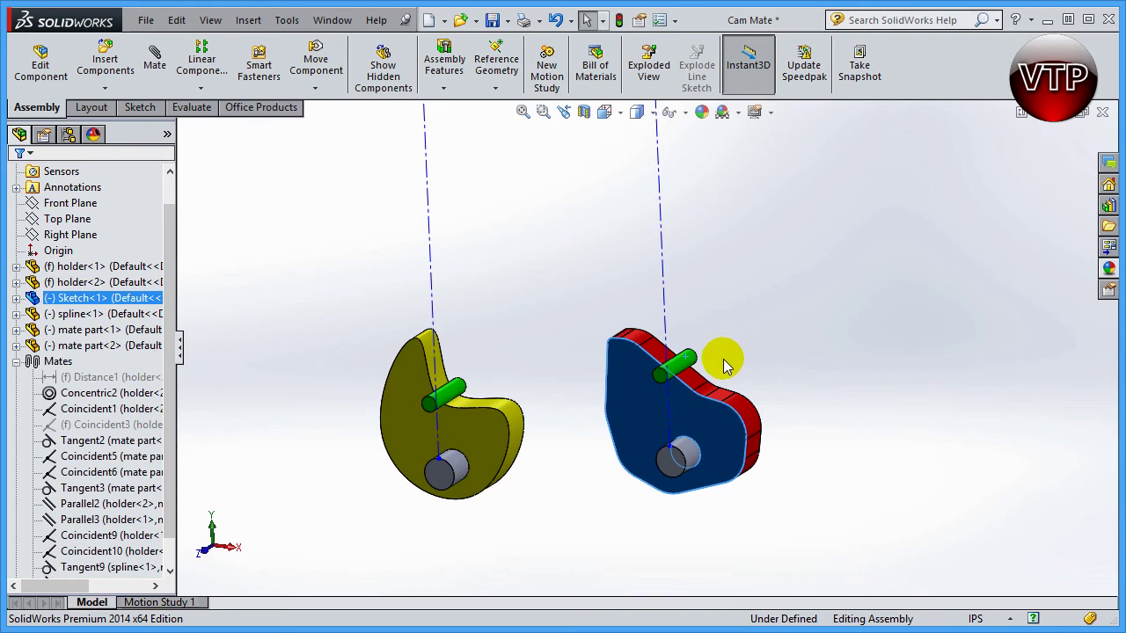
scroll(653, 398, "down", 3)
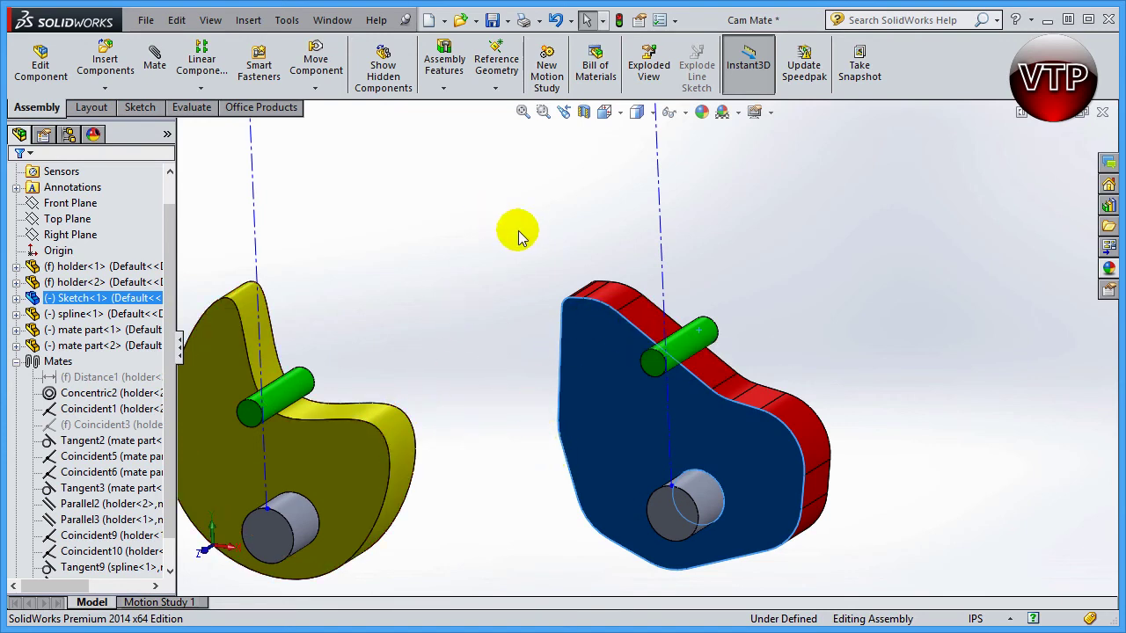
scroll(167, 551, "down", 1)
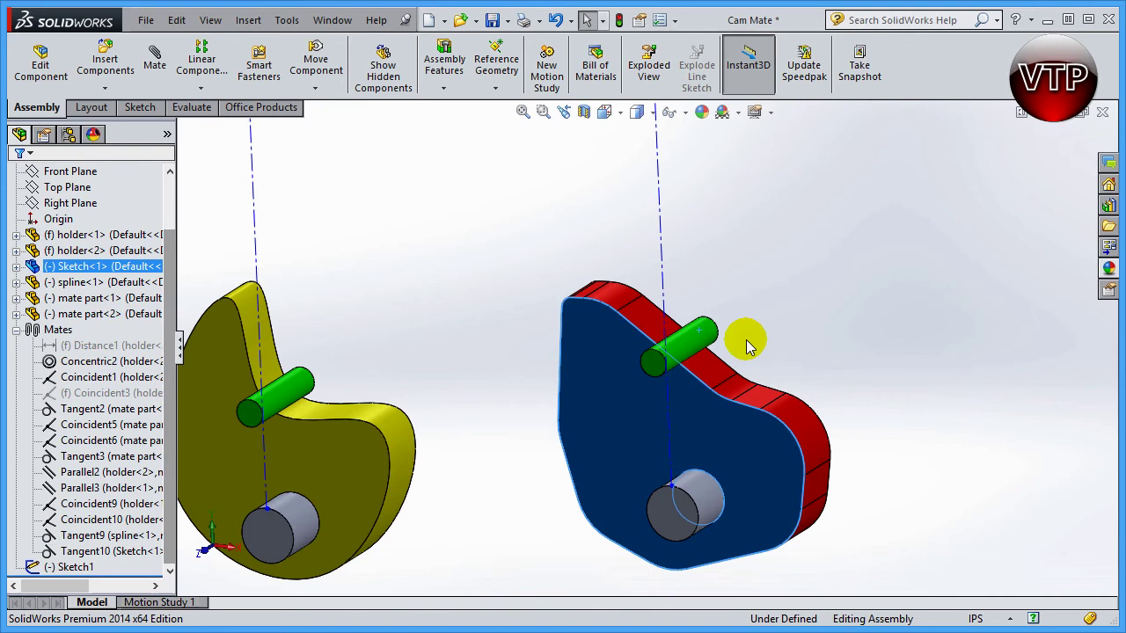
left_click(104, 552)
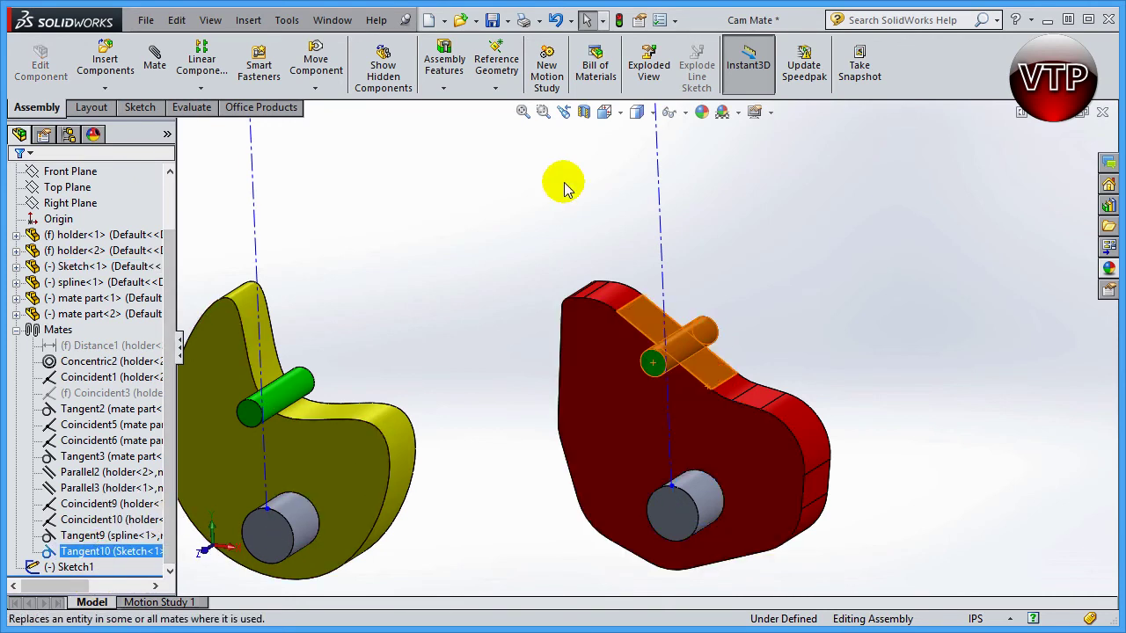
Delete the Tangent10 mate and start adding a new mate
key("Delete")
key("Return")
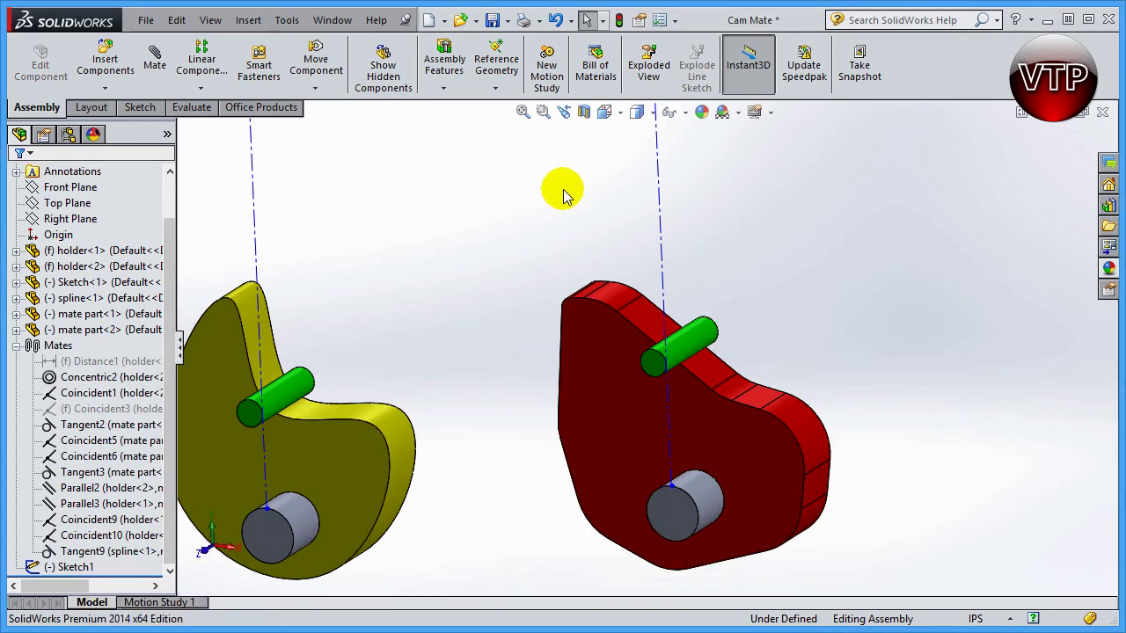
left_click(154, 54)
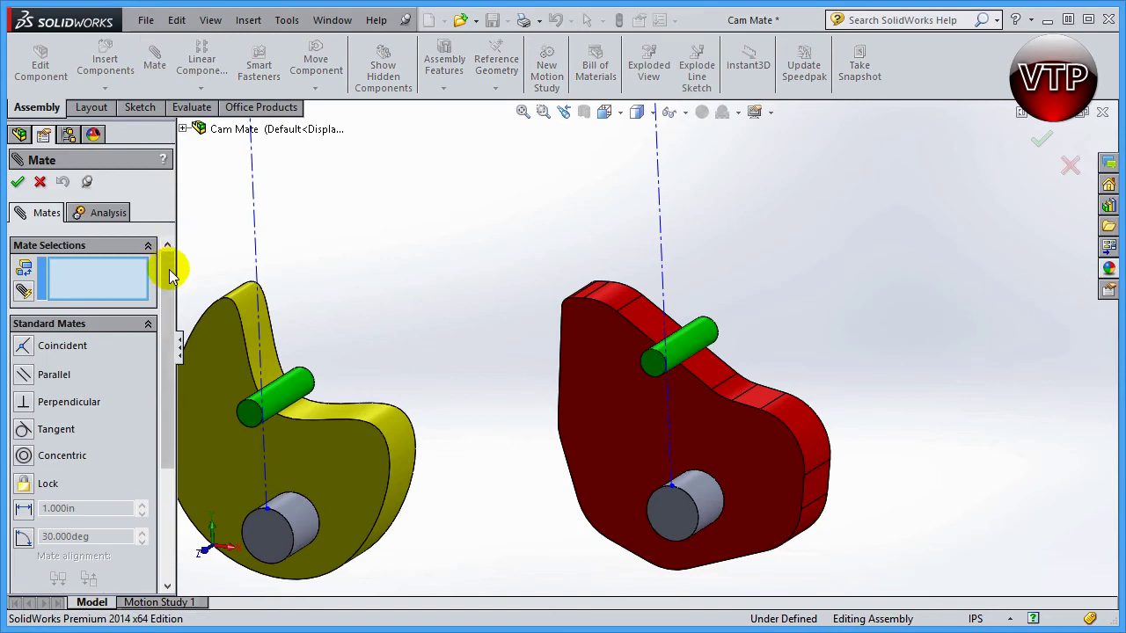
scroll(167, 352, "down", 4)
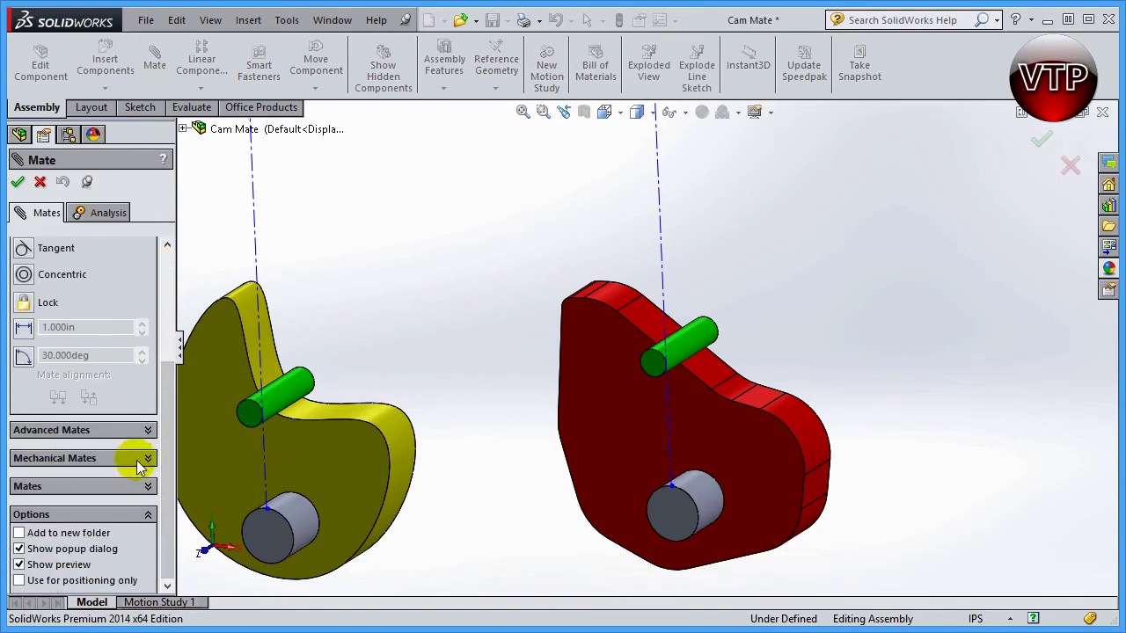
Choose the Cam mechanical mate type and pick a face on the red cam's outer profile
left_click(147, 464)
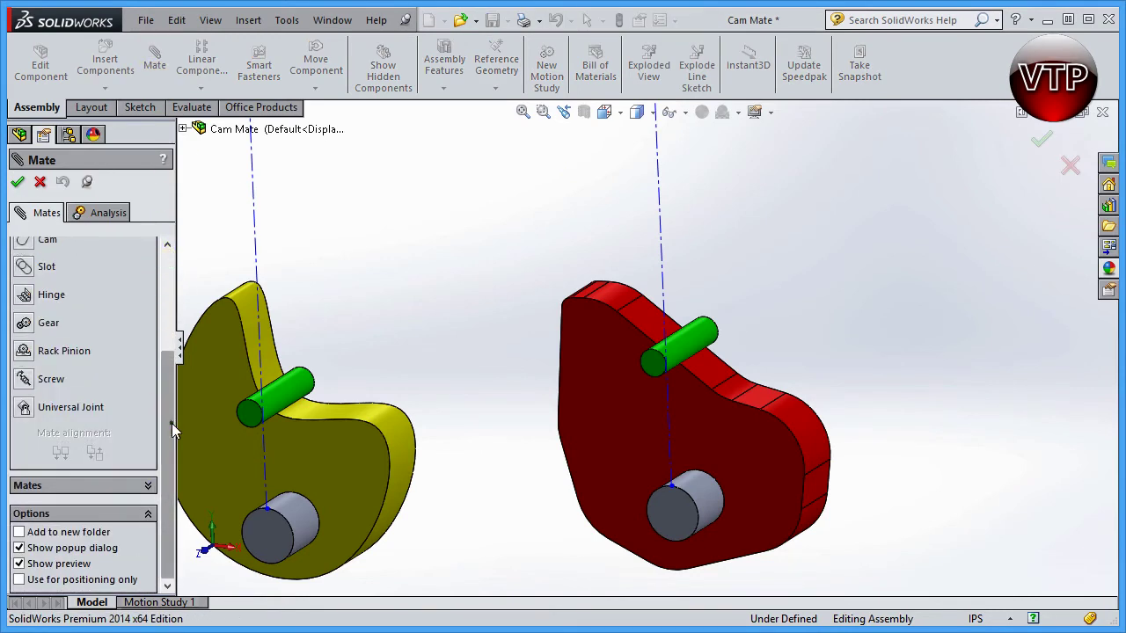
left_click_drag(172, 423, 172, 366)
left_click(29, 325)
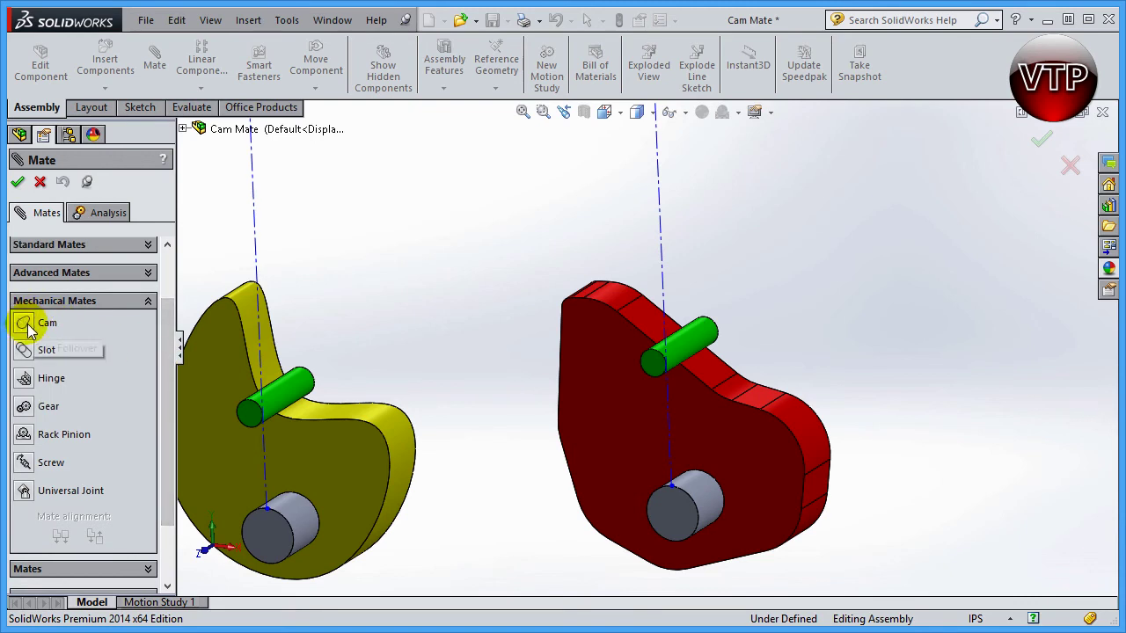
left_click_drag(164, 368, 166, 282)
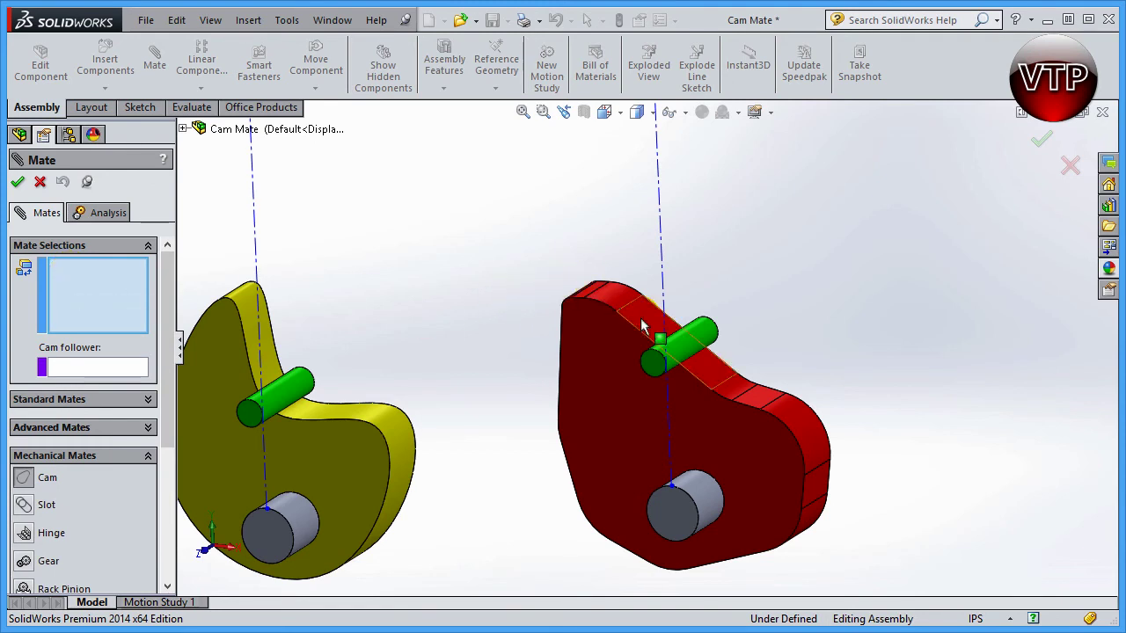
left_click(822, 529)
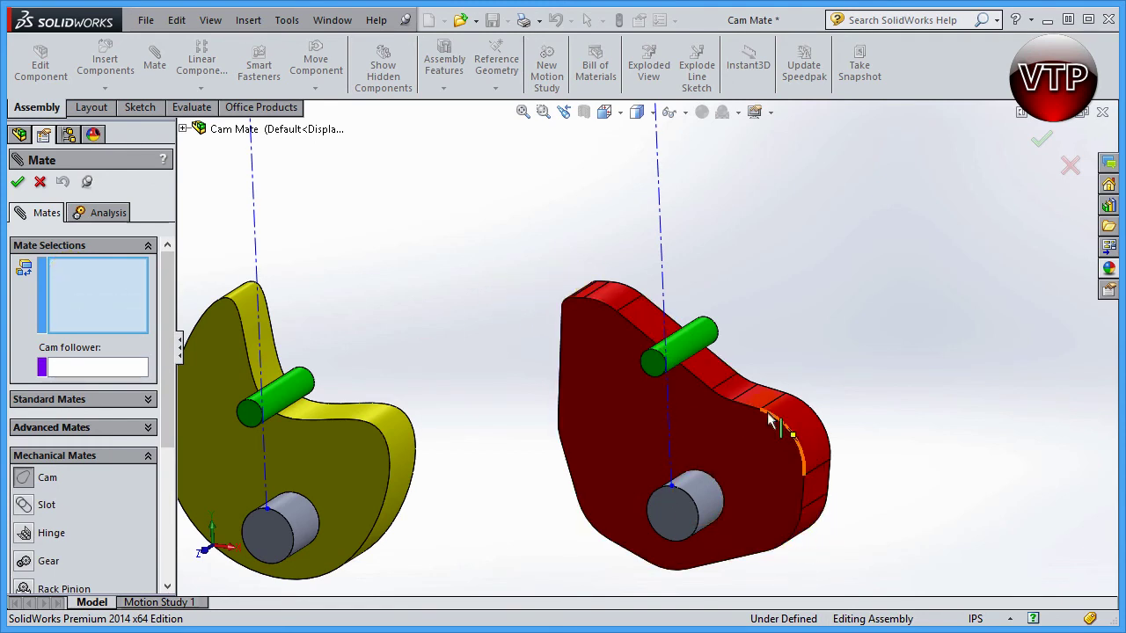
Select all tangent faces around the red cam's profile as the cam surfaces
right_click(717, 378)
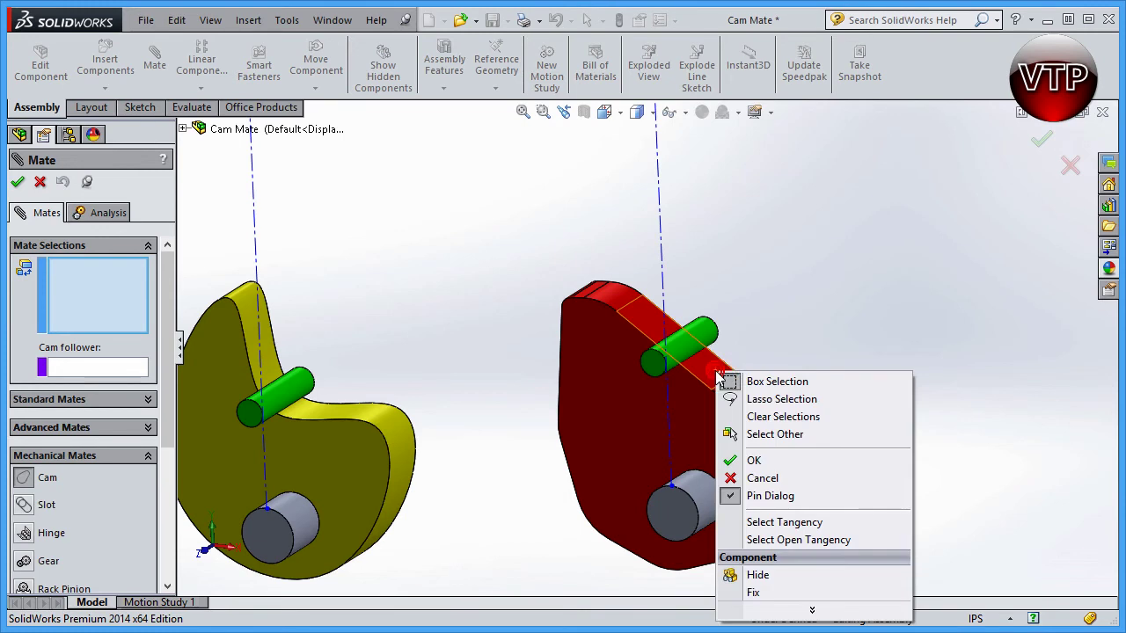
left_click(785, 524)
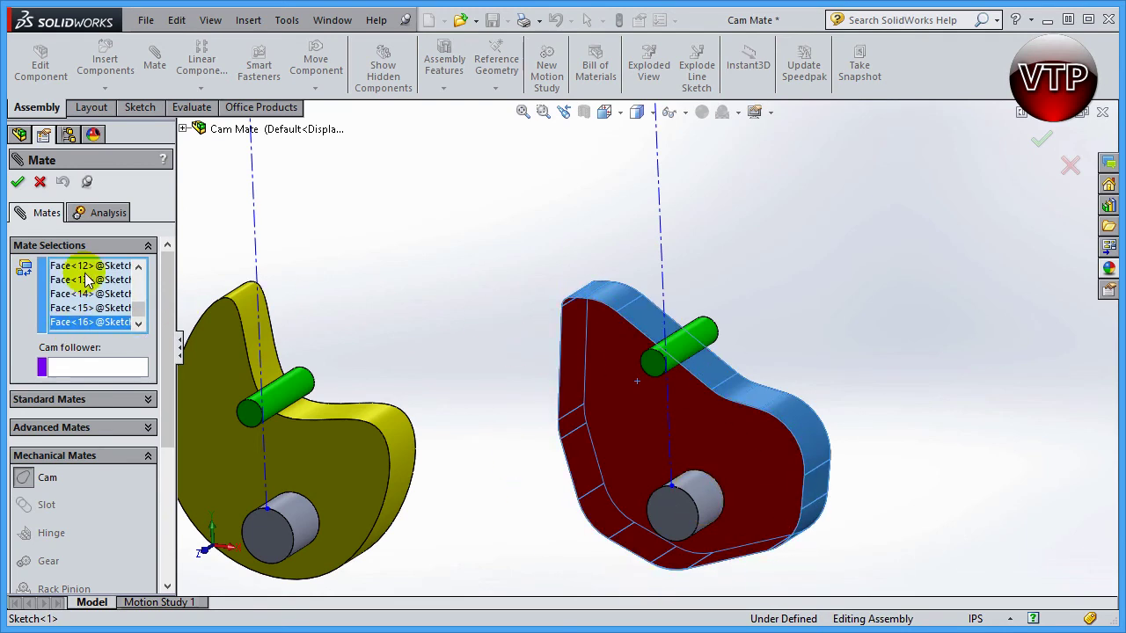
left_click_drag(139, 311, 138, 300)
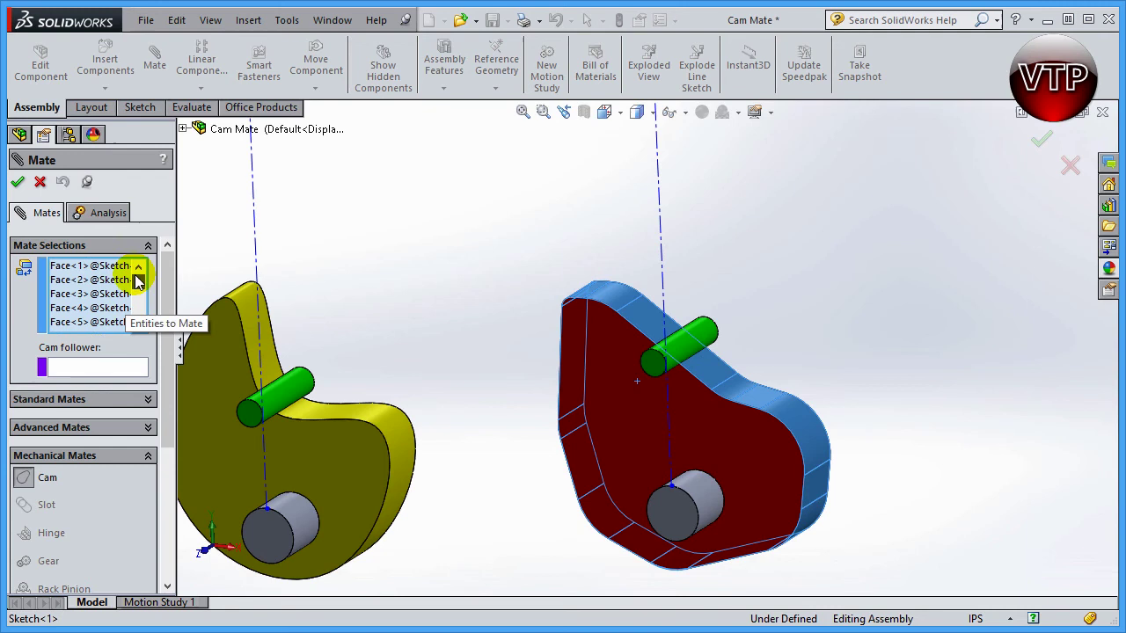
scroll(137, 310, "down", 1)
left_click(97, 323)
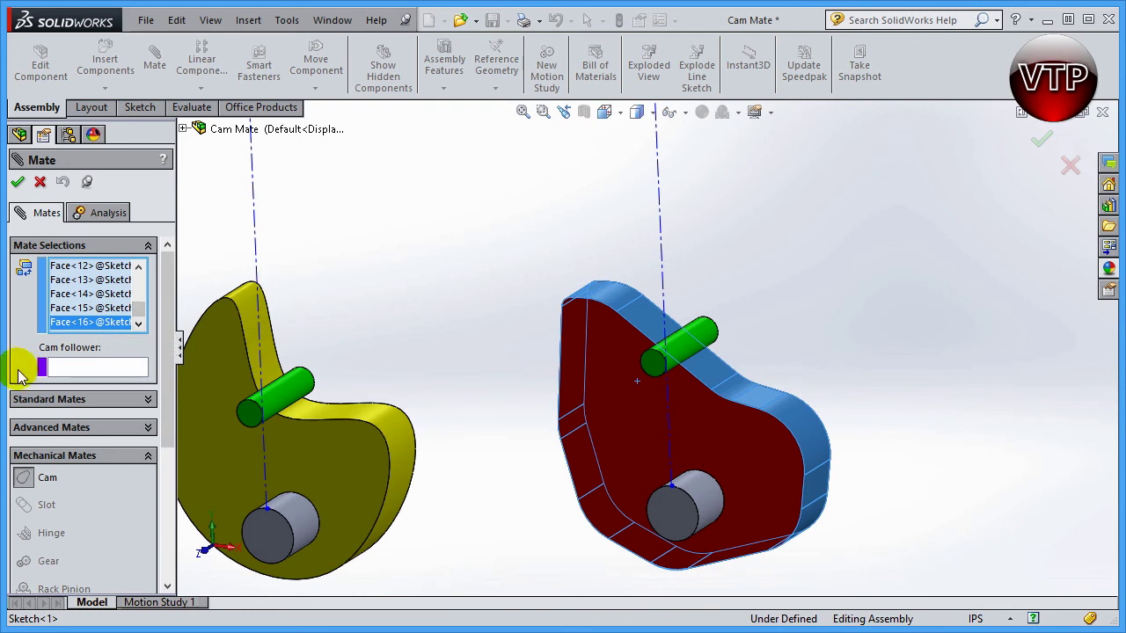
Set the green cylinder as the cam follower and accept the Cam mate
left_click(70, 369)
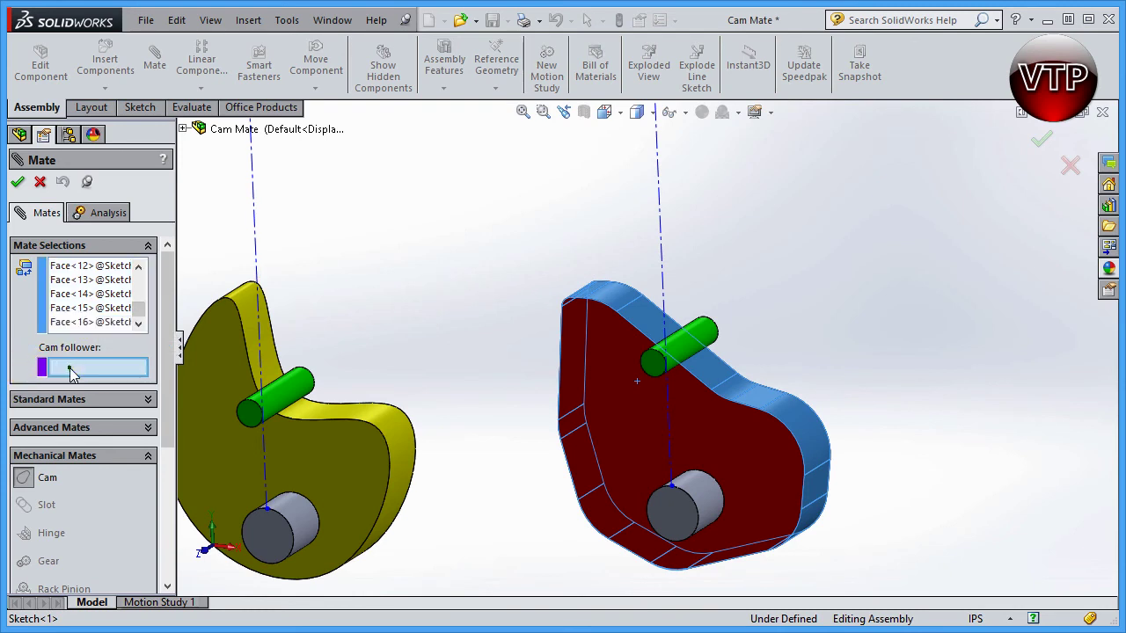
left_click(685, 348)
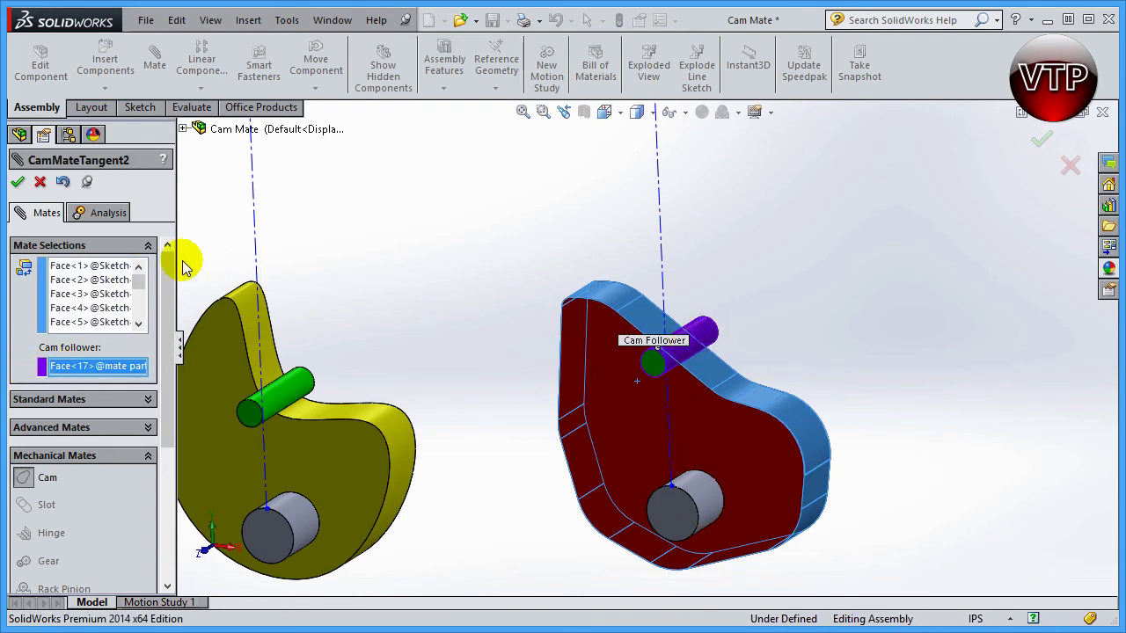
left_click(17, 183)
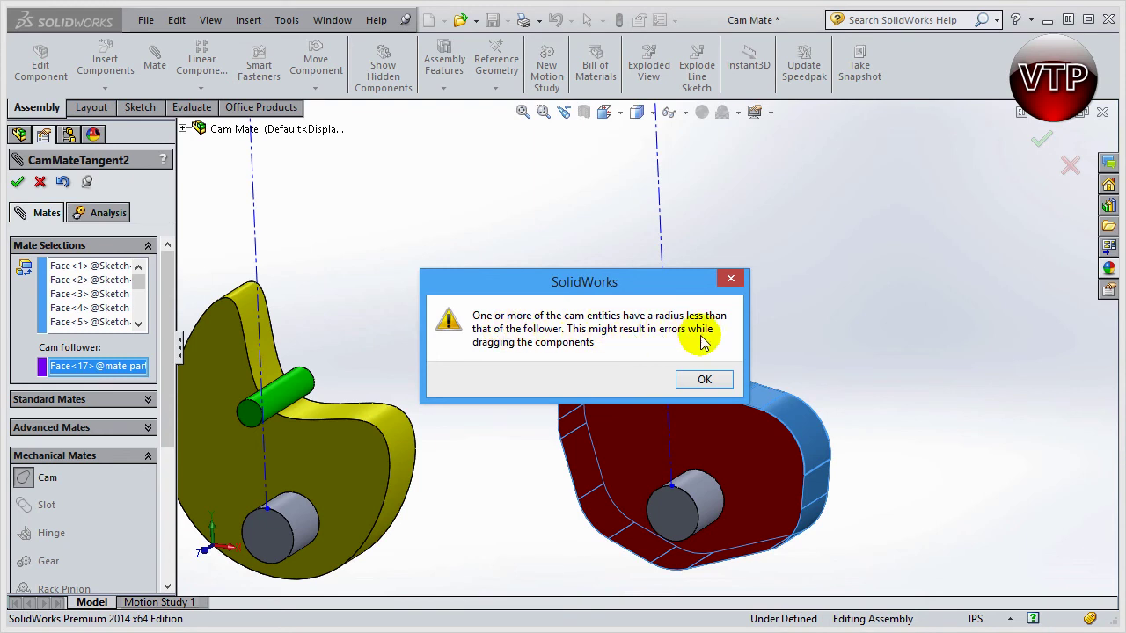
Apply the cam mate past the radius warning, close the Mate tool, and select CamMateTangent2
left_click(703, 381)
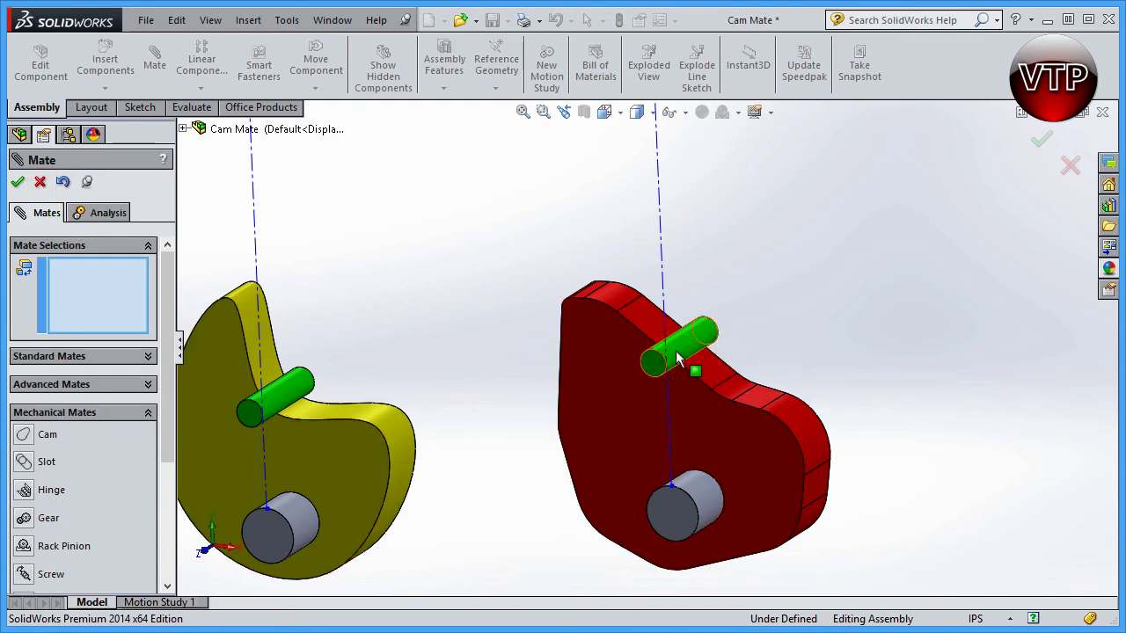
left_click(40, 182)
left_click(132, 488)
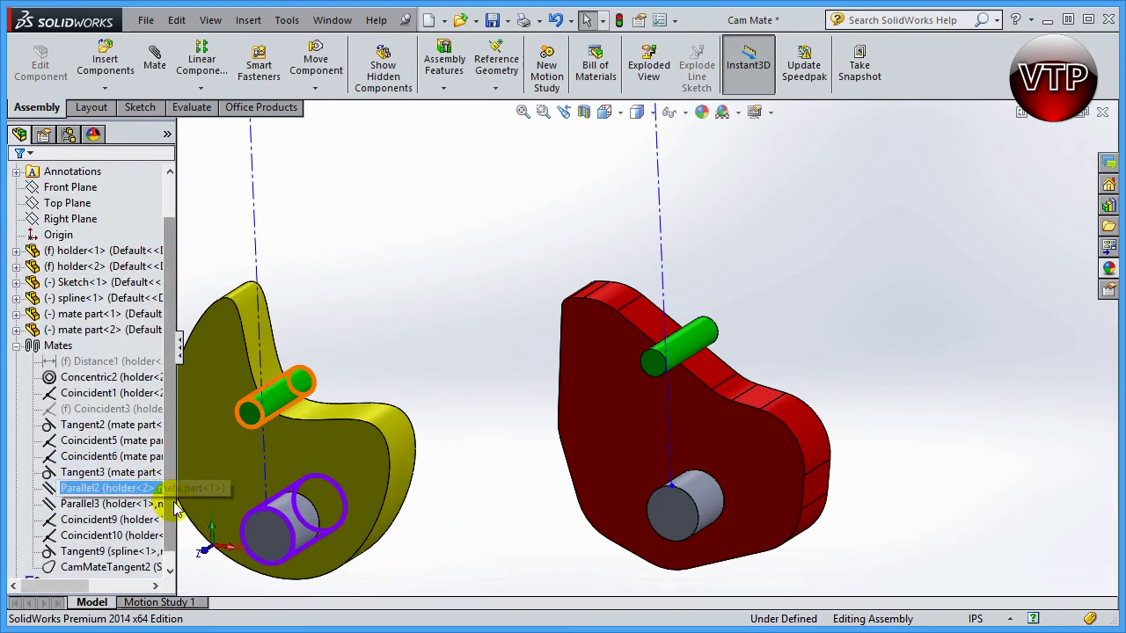
left_click(123, 551)
Delete CamMateTangent2 and drag the right follower pin up above the red cam
key("Delete")
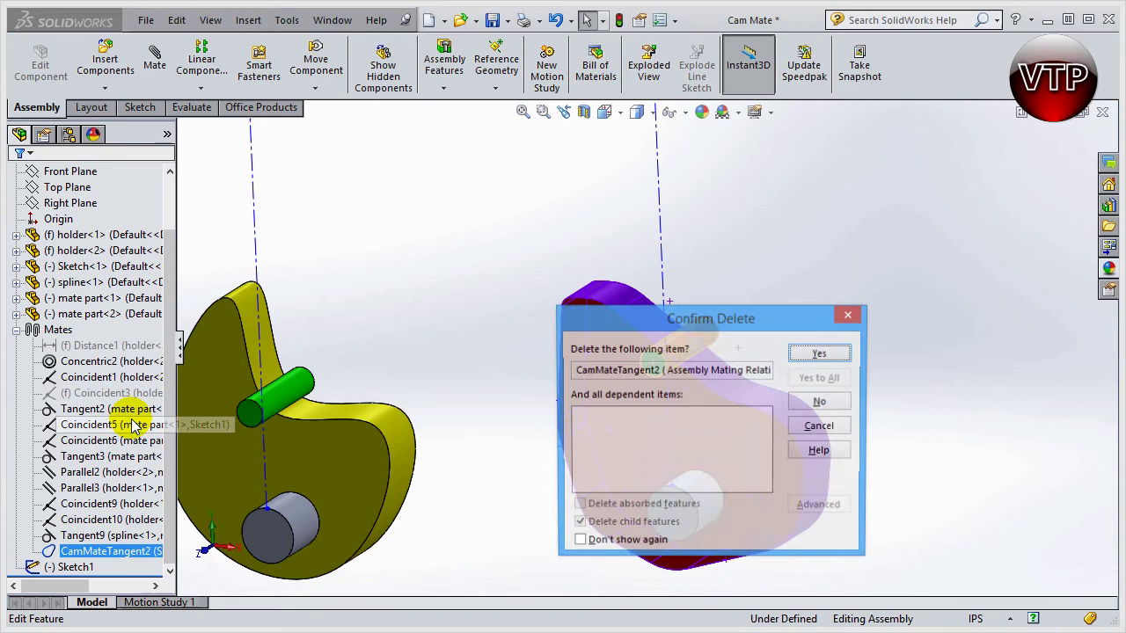
key("Return")
left_click(136, 425)
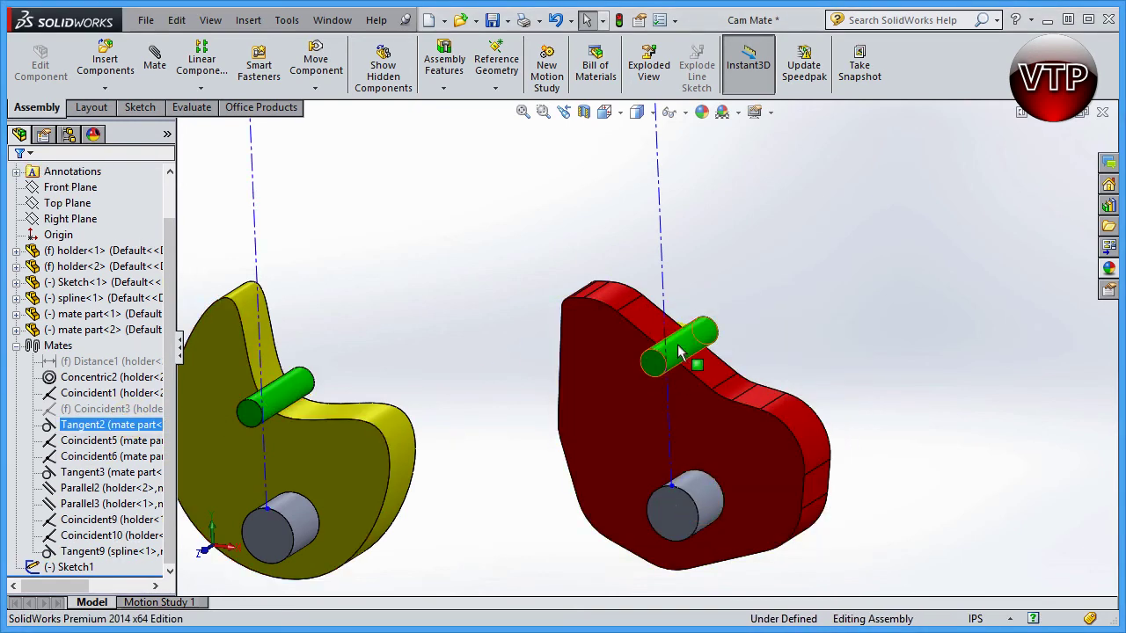
left_click_drag(679, 351, 682, 187)
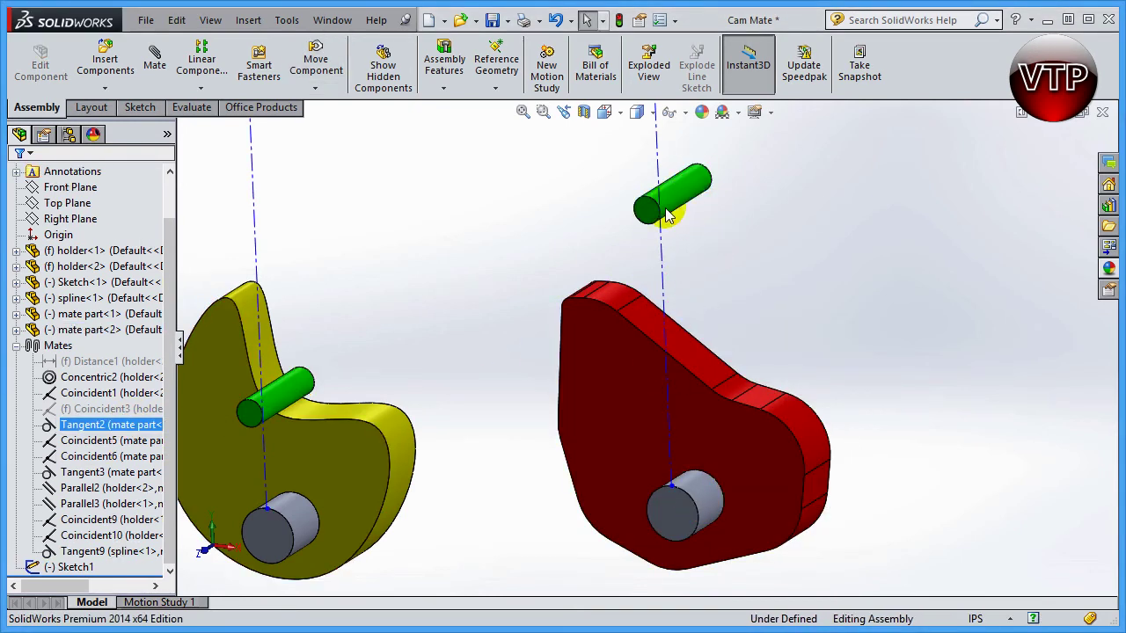
Start a new mate and choose the Cam mechanical mate type
left_click(153, 59)
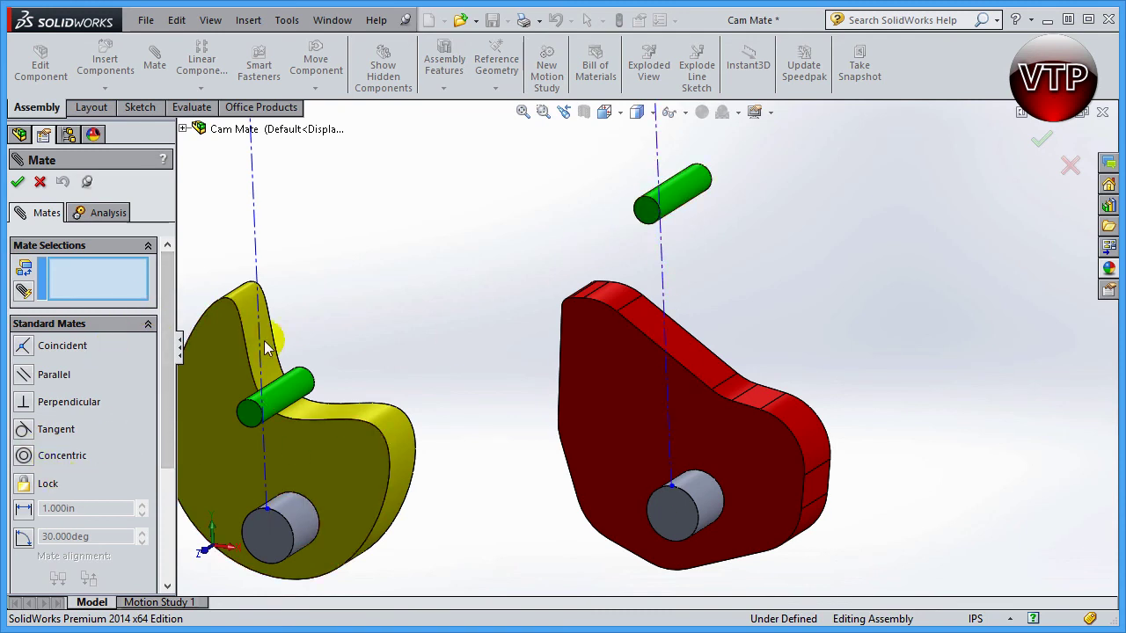
left_click_drag(168, 415, 153, 519)
left_click(147, 458)
left_click(49, 267)
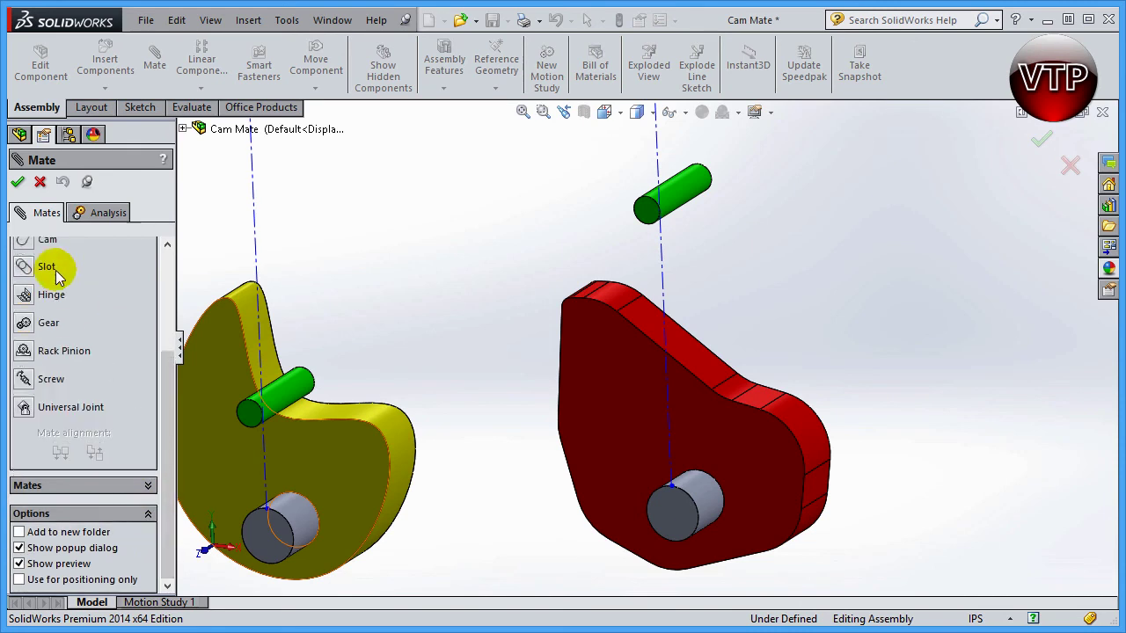
left_click(25, 247)
left_click(169, 274)
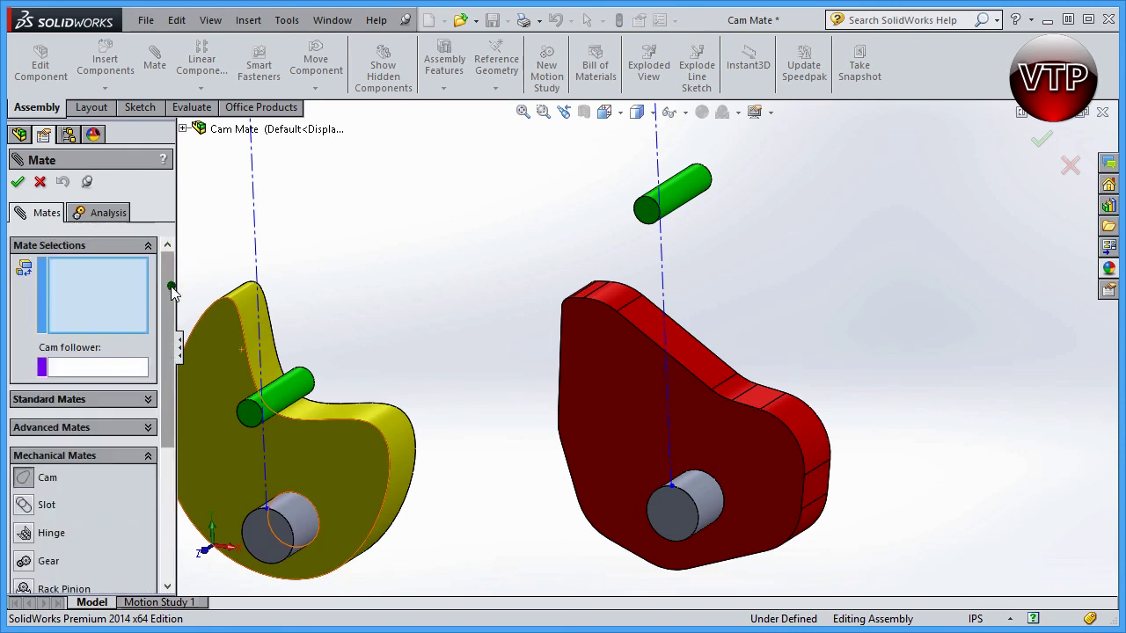
left_click(105, 320)
Use the red cam's tangent faces and the green cylinder as follower, creating CamMateTangent3
right_click(636, 324)
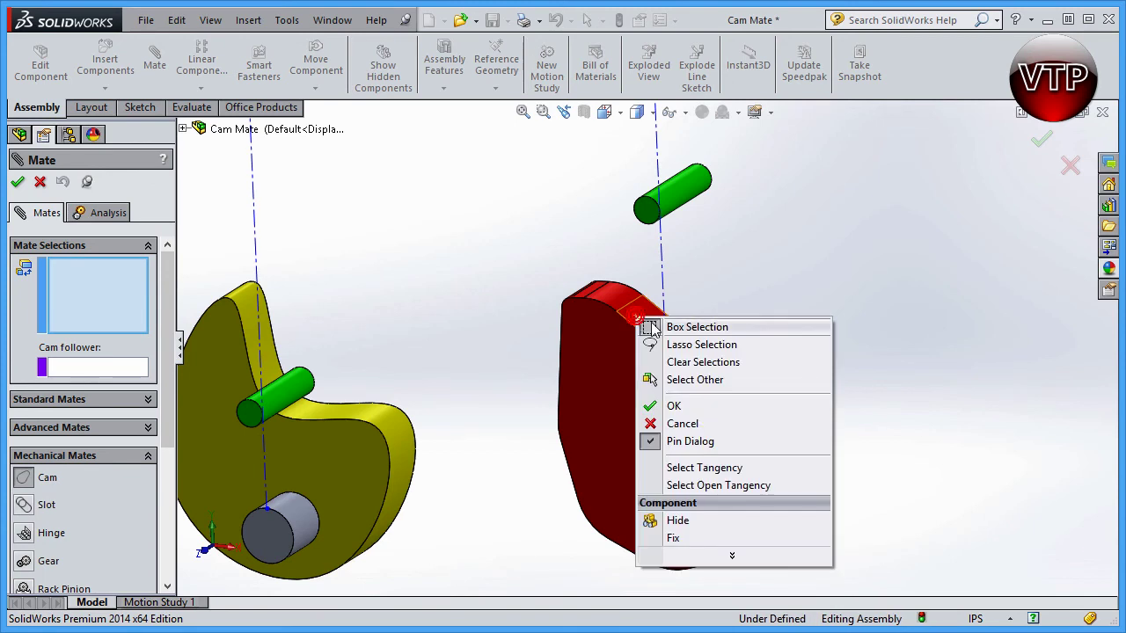
left_click(699, 466)
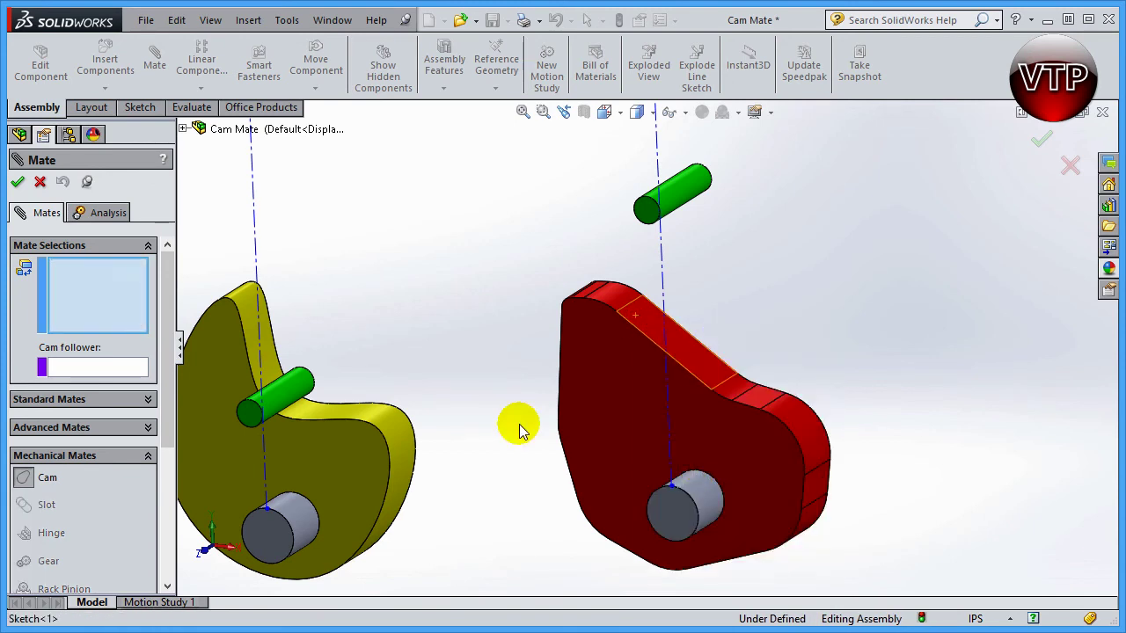
left_click(126, 370)
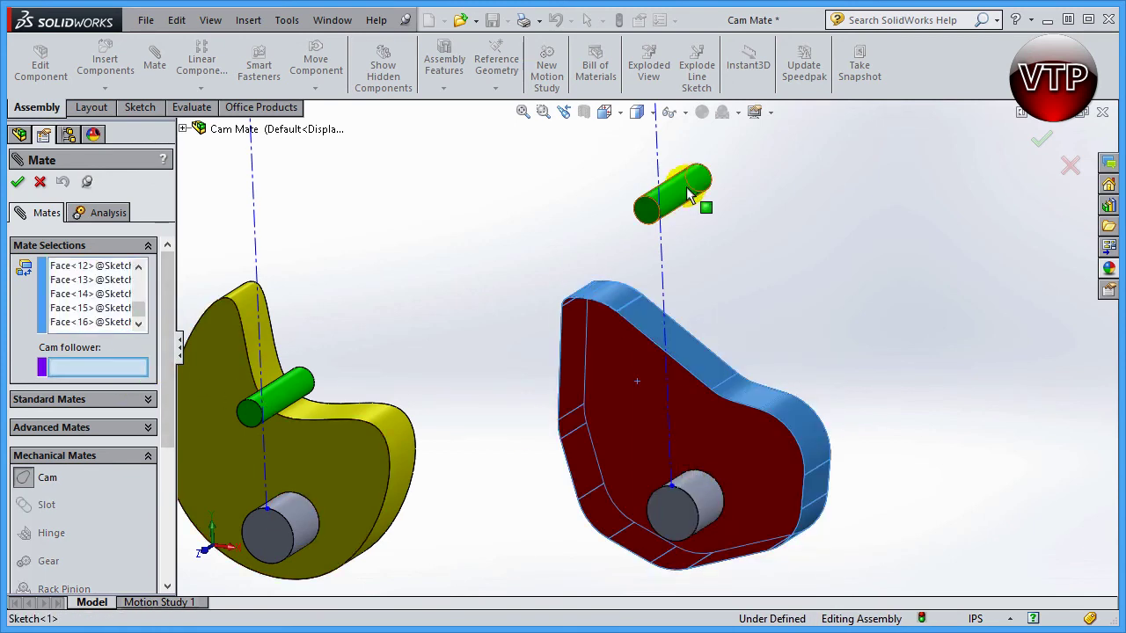
left_click(689, 197)
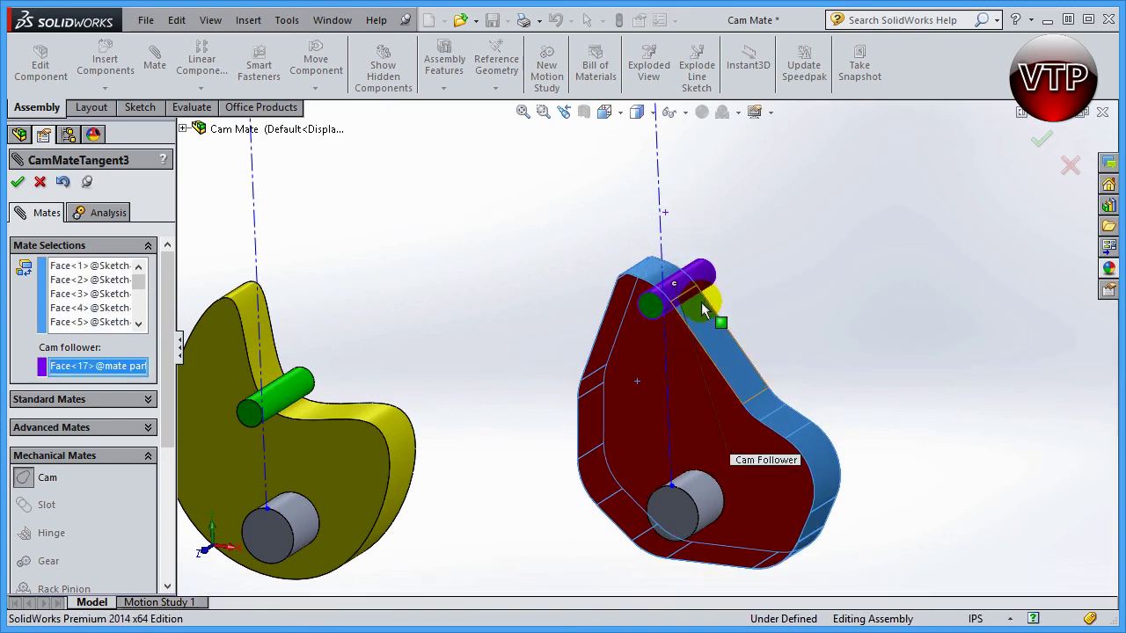
left_click(17, 183)
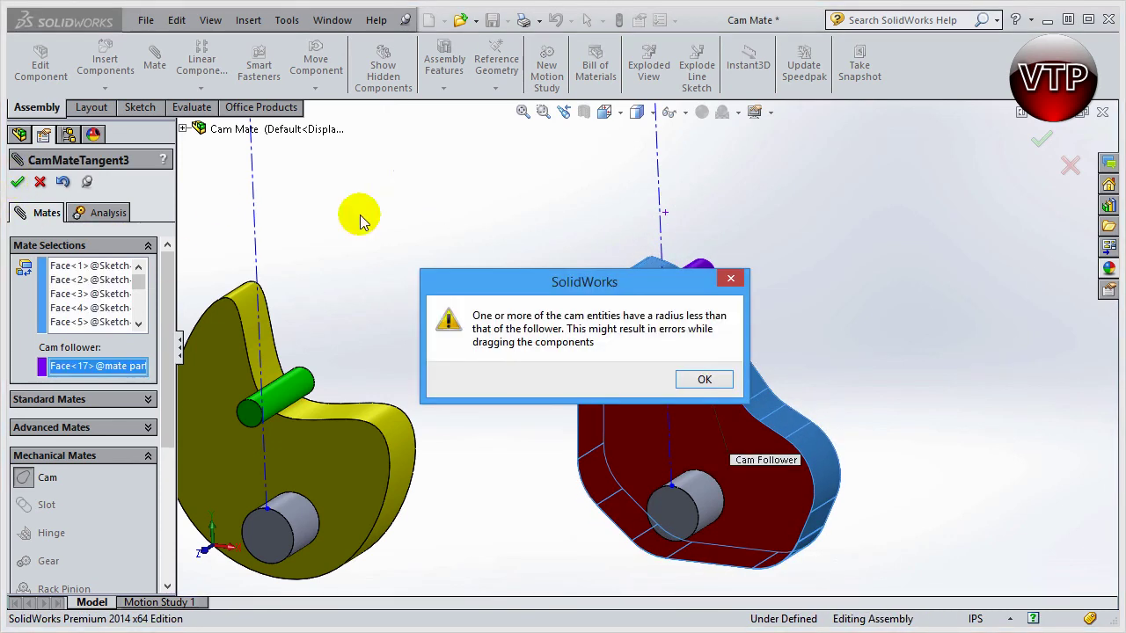
left_click(705, 381)
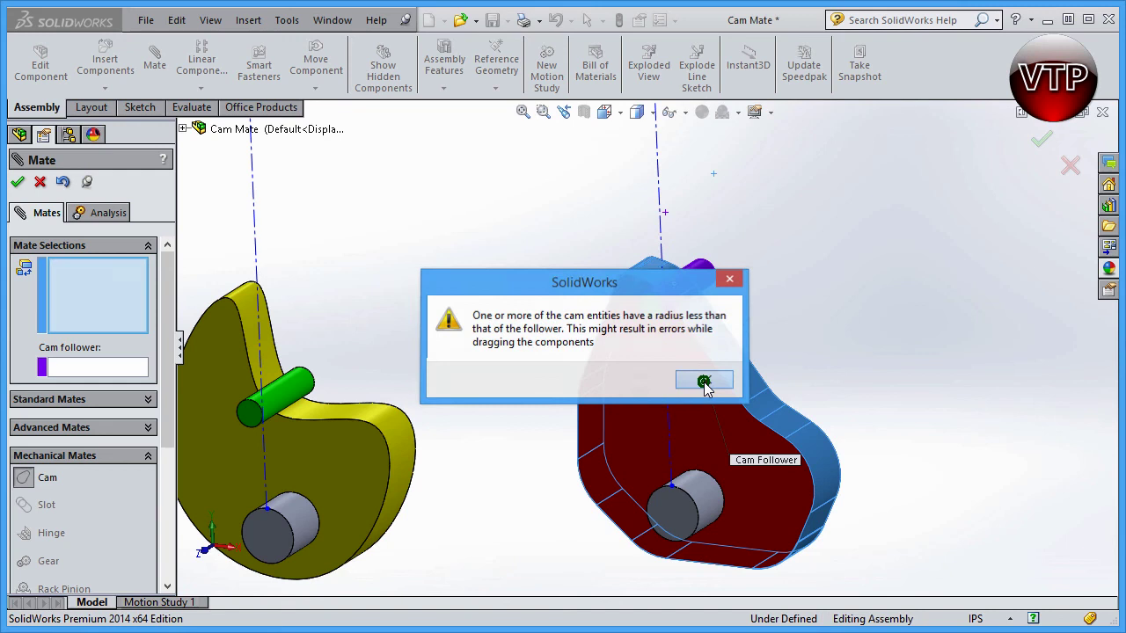
left_click(17, 183)
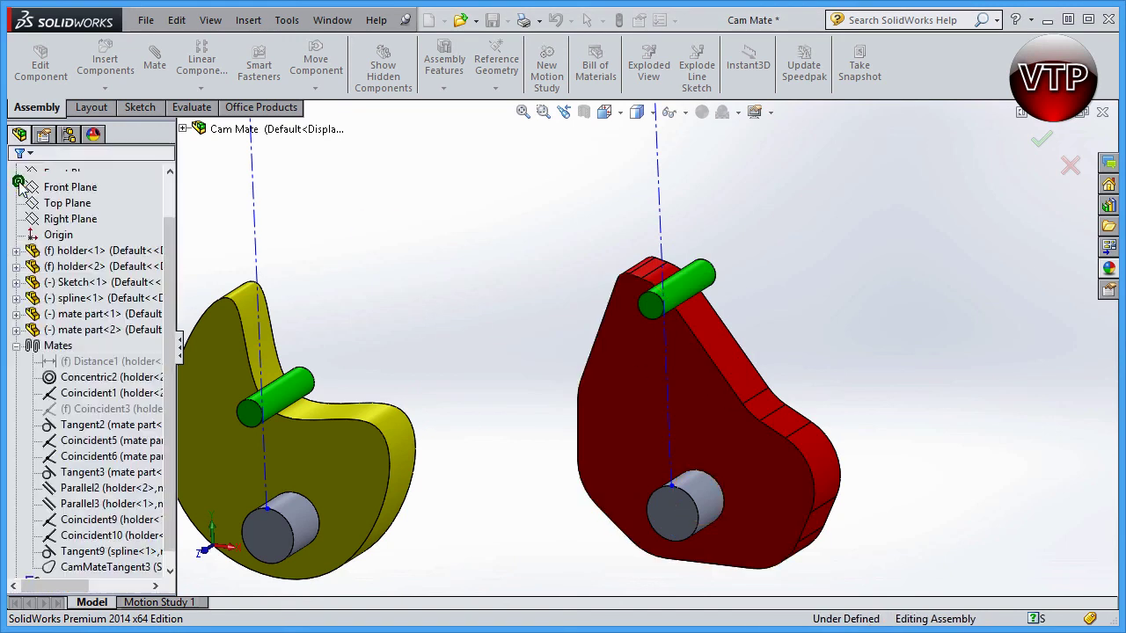
View from the Front and rotate the red cam until the follower rests on its sloping edge
left_click(607, 112)
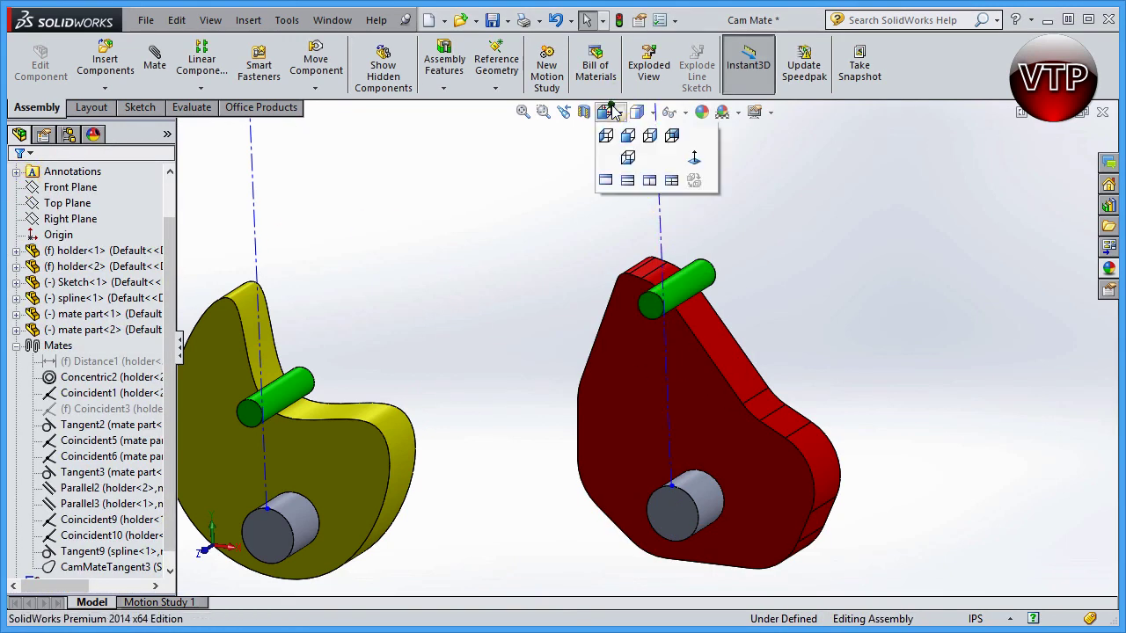
left_click(621, 179)
scroll(737, 404, "down", 3)
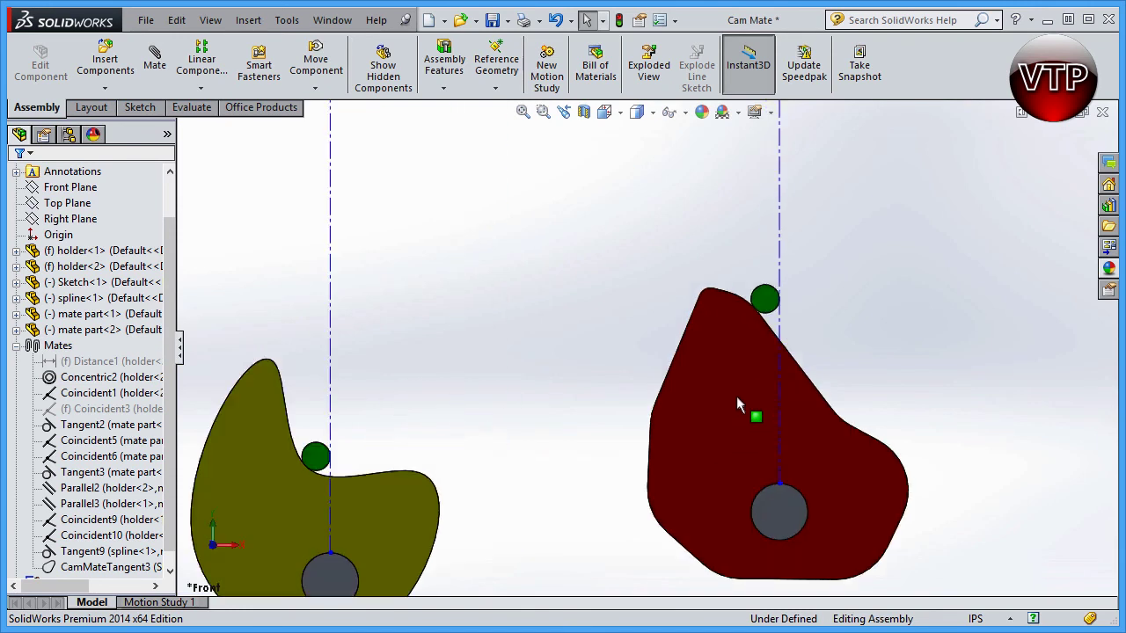
mouse_move(739, 347)
left_mouse_down()
mouse_move(764, 324)
mouse_move(806, 323)
mouse_move(928, 393)
mouse_move(907, 563)
mouse_move(735, 561)
mouse_move(716, 489)
mouse_move(777, 464)
mouse_move(824, 471)
mouse_move(837, 521)
mouse_move(777, 534)
mouse_move(788, 477)
mouse_move(761, 473)
left_mouse_up()
left_click(671, 263)
scroll(676, 352, "up", 3)
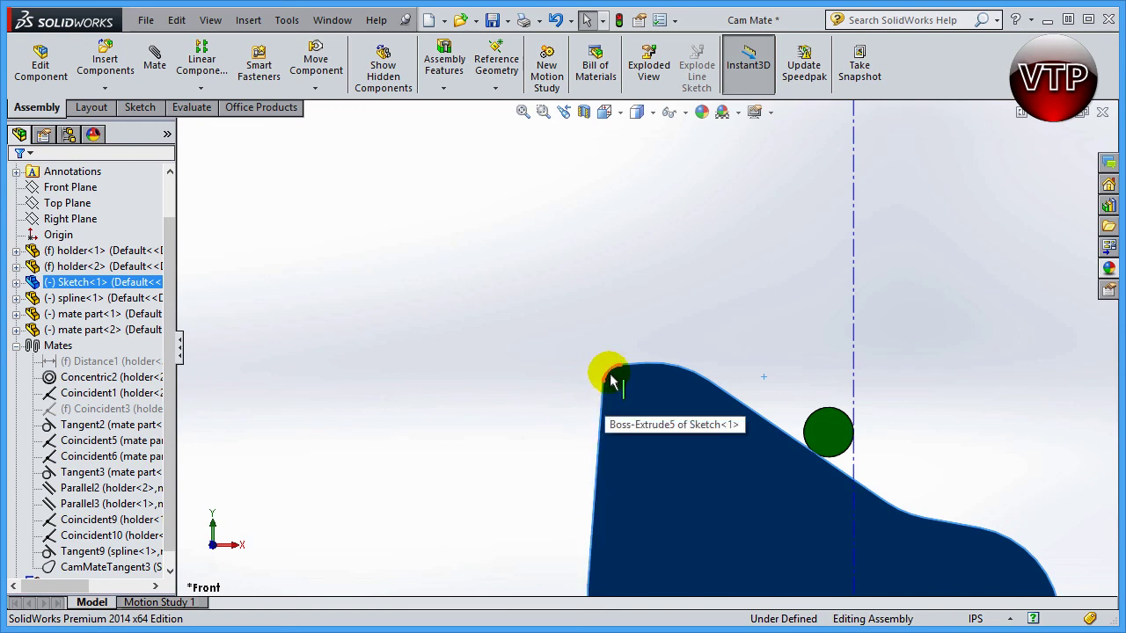
Rotate the red cam to new angles while the right follower rides its edge
mouse_move(842, 455)
left_mouse_down()
mouse_move(741, 452)
mouse_move(744, 392)
mouse_move(595, 400)
left_mouse_up()
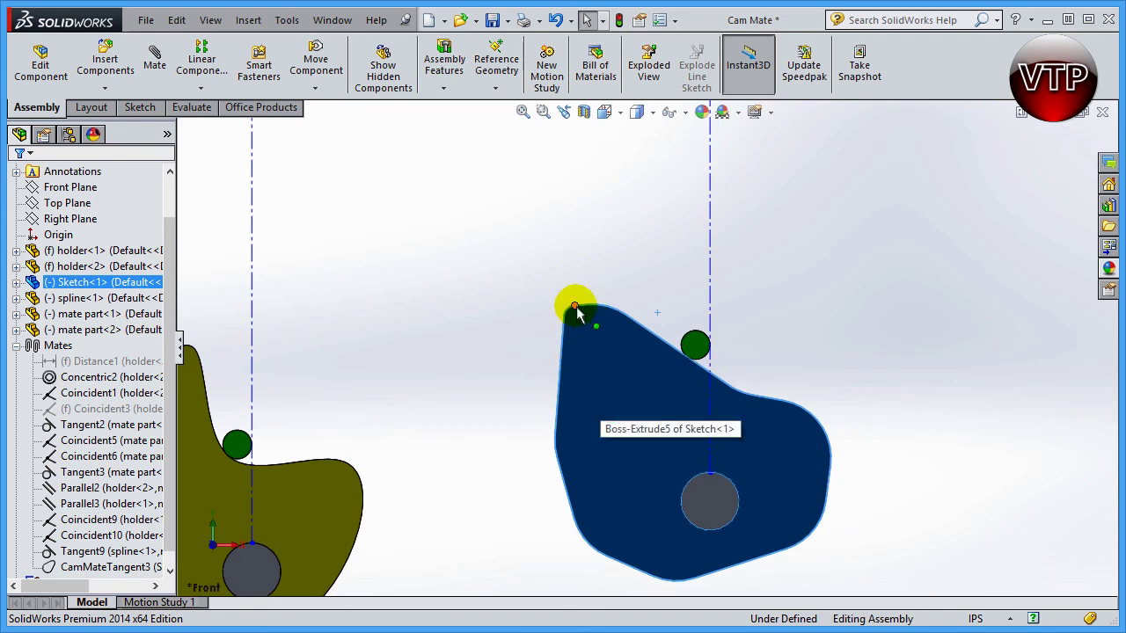
left_click_drag(572, 320, 802, 382)
scroll(710, 320, "down", 5)
key("Escape")
scroll(746, 421, "up", 3)
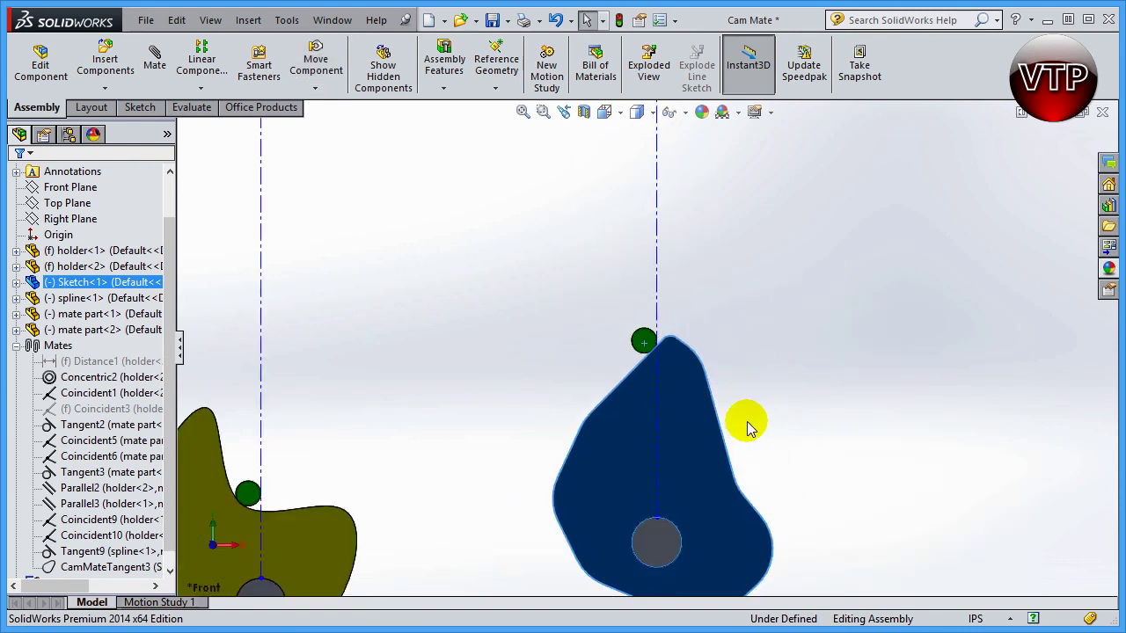
scroll(538, 317, "down", 2)
Spin the red cam further, orbit to 3-D, and rotate the yellow cam about its axis
left_click_drag(593, 182, 506, 346)
scroll(532, 332, "up", 2)
left_click_drag(655, 316, 667, 330)
middle_click_drag(670, 333, 598, 387)
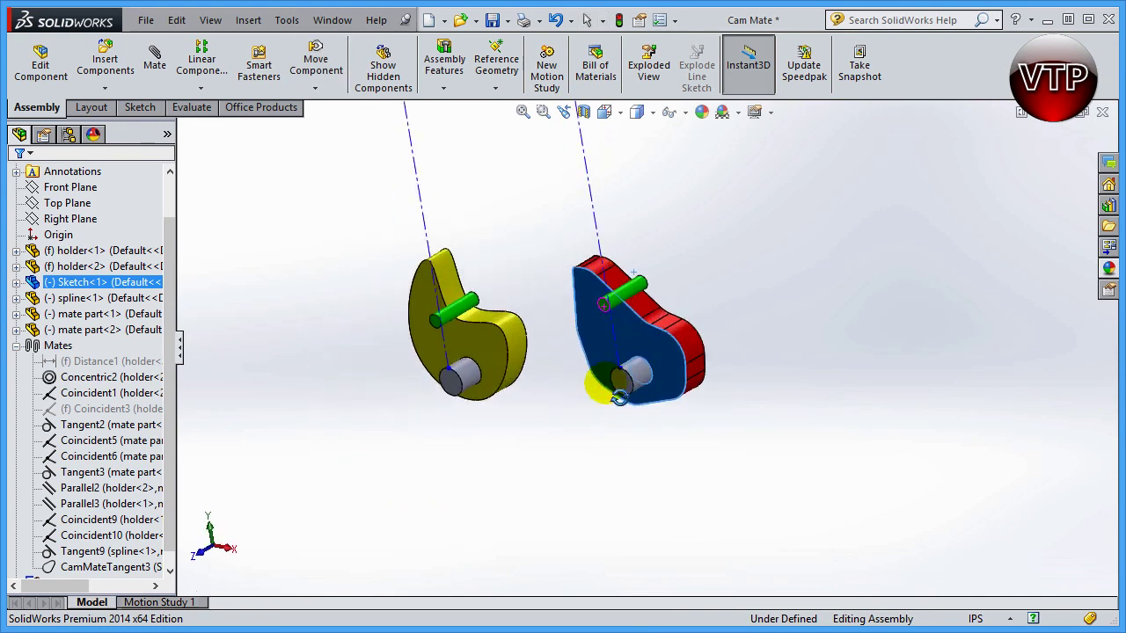
left_click_drag(493, 374, 672, 249)
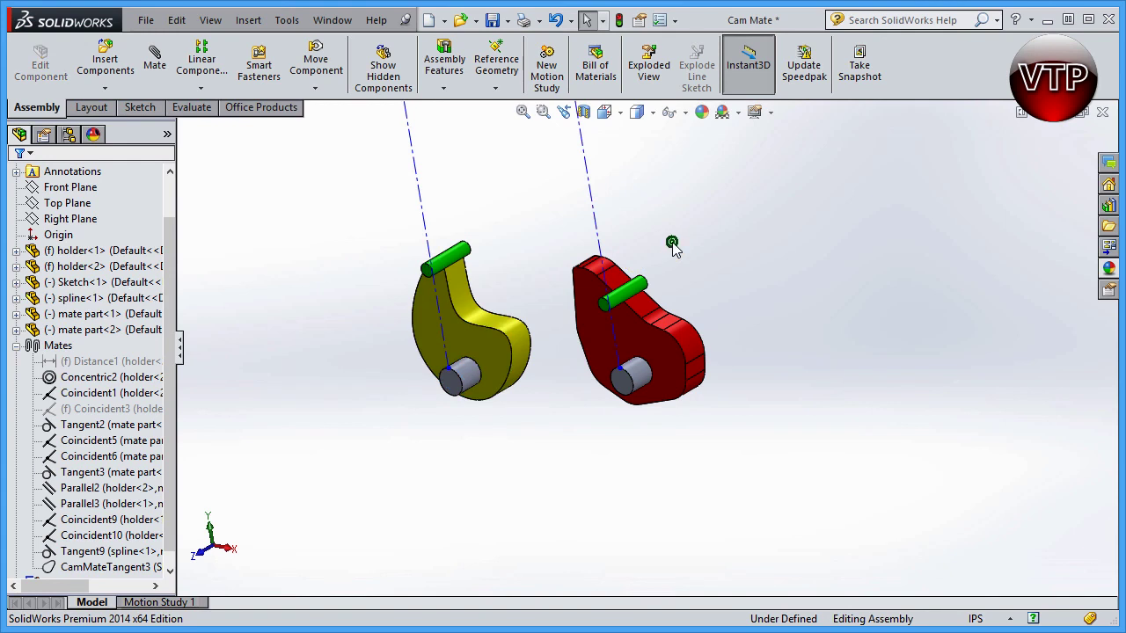